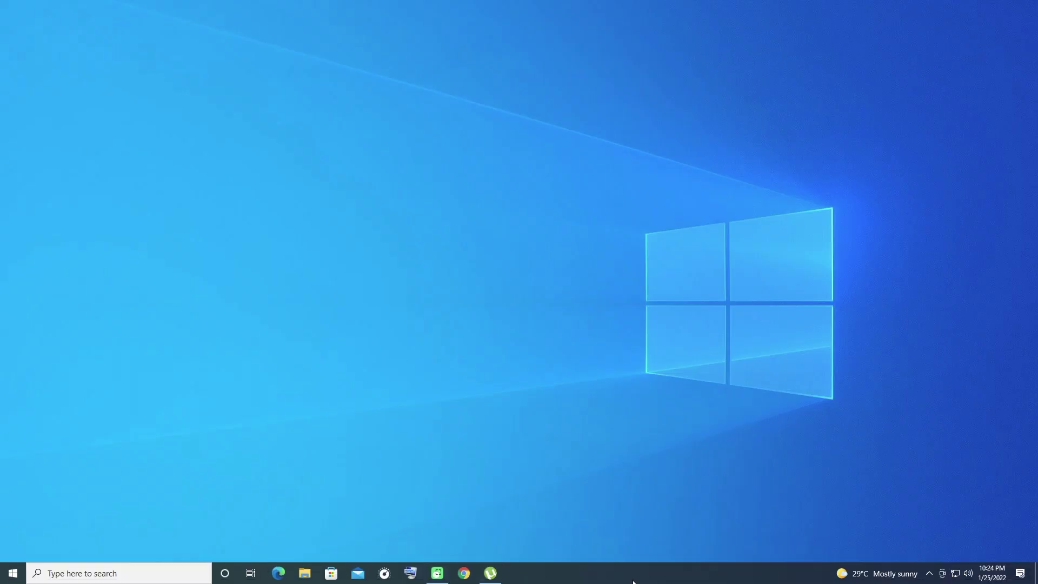
Open Task Manager from the taskbar and maximize it
right_click(610, 572)
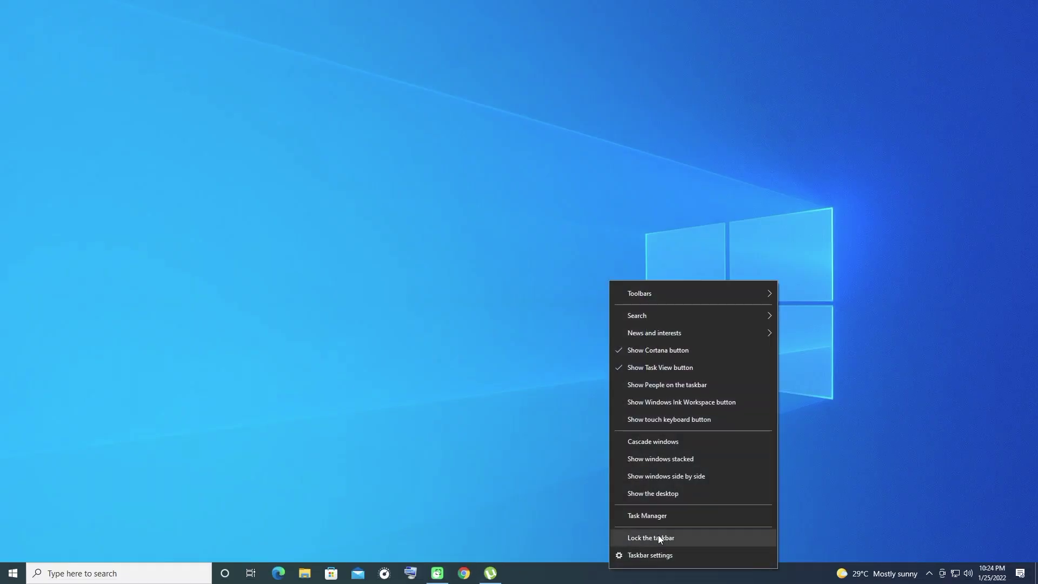
left_click(668, 518)
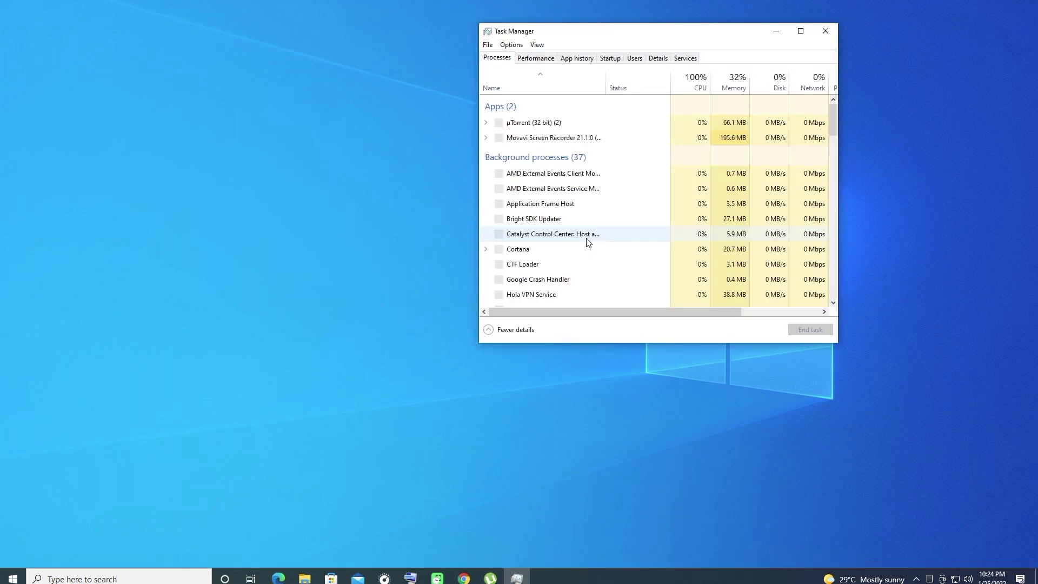
left_click_drag(698, 35, 574, 24)
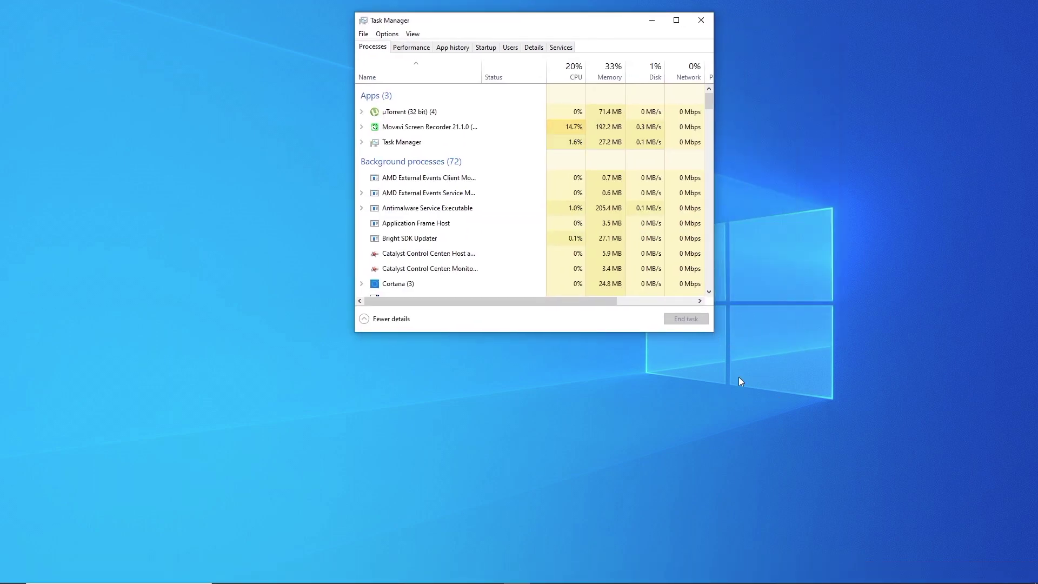
left_click(676, 20)
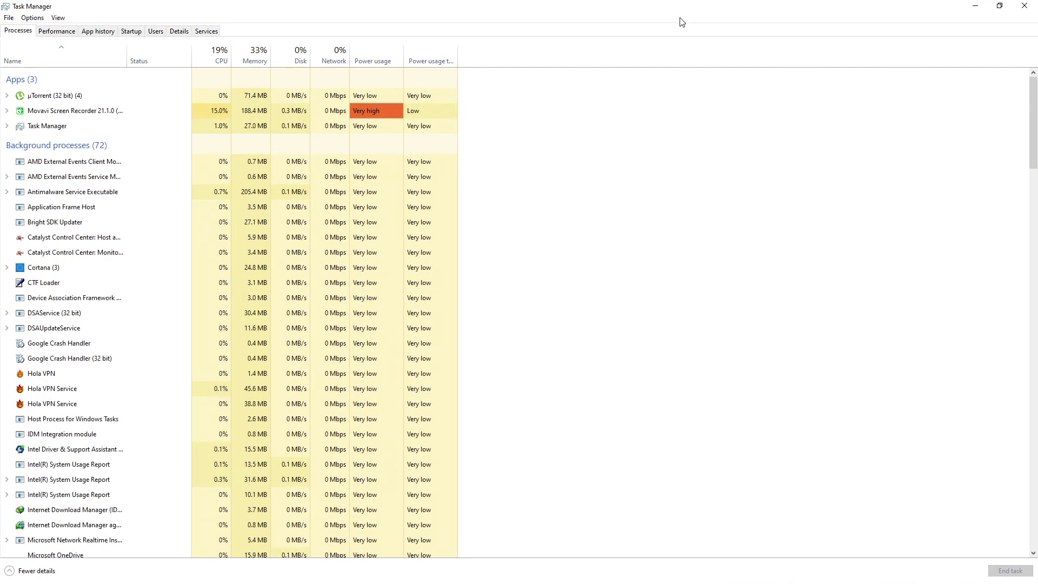
On the Startup tab, disable µTorrent from launching at startup, then select Yandex
left_click(130, 32)
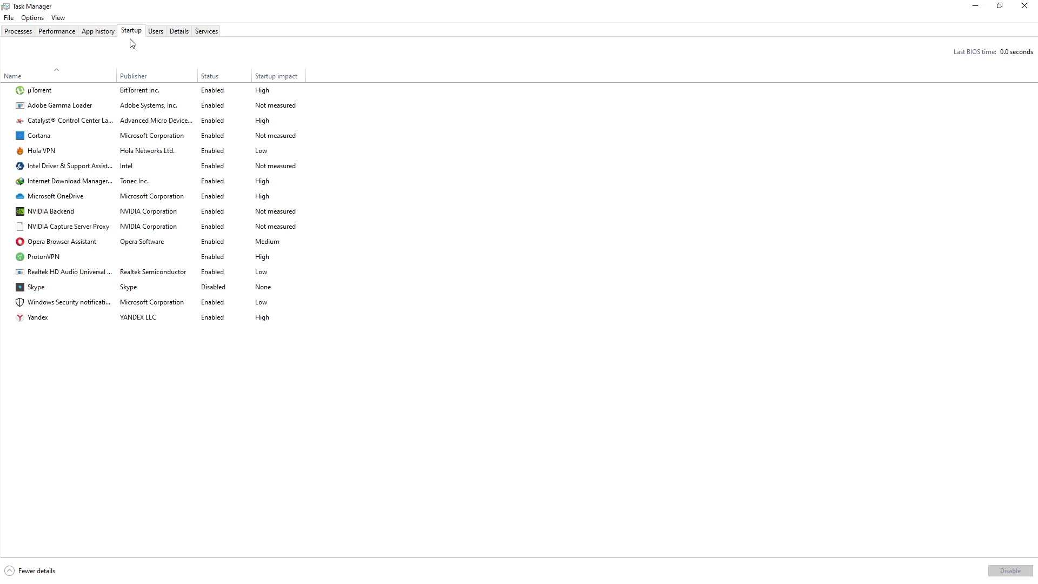
left_click(214, 97)
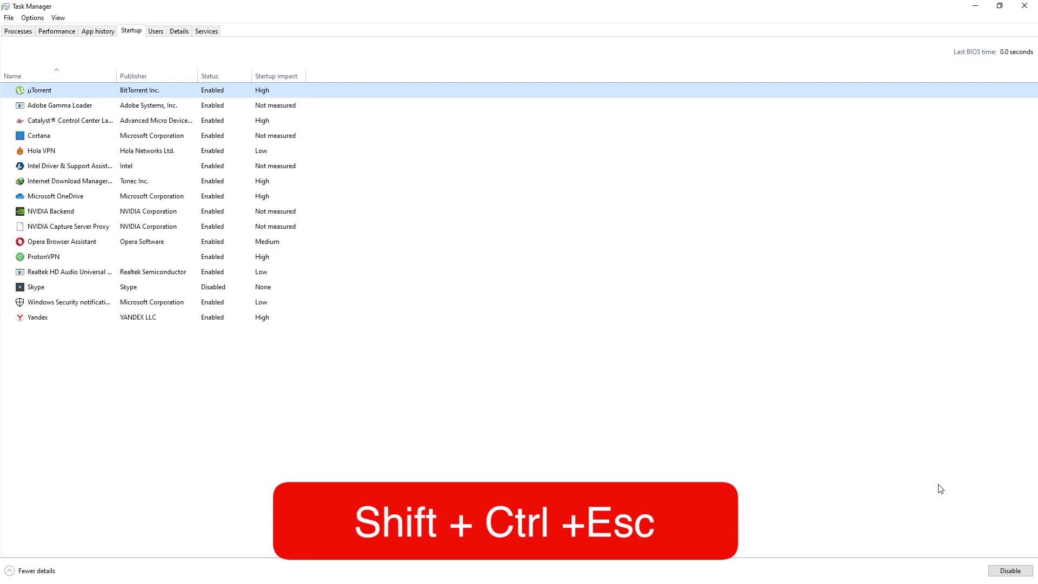
left_click(1003, 573)
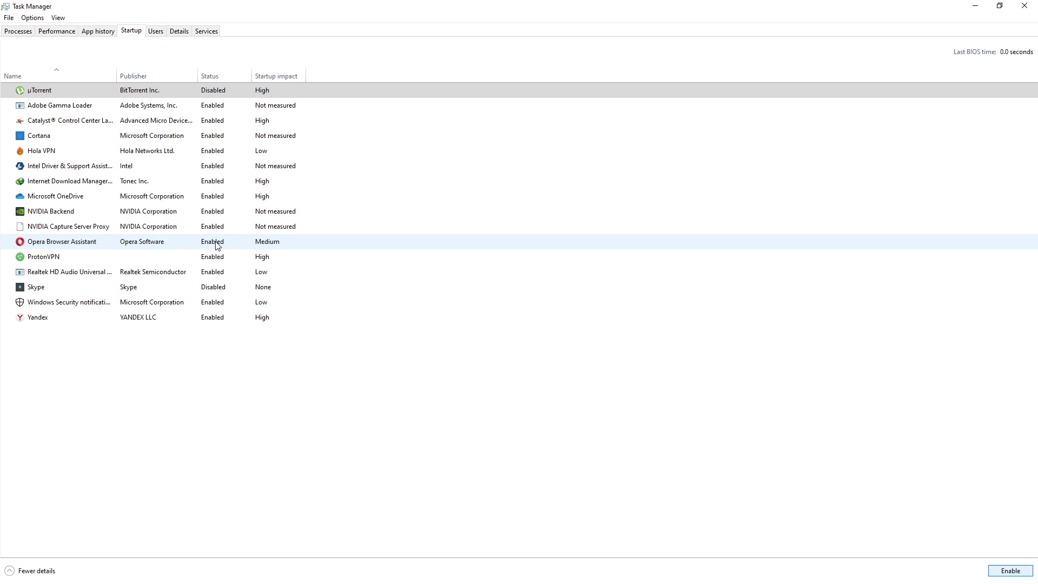
left_click(216, 322)
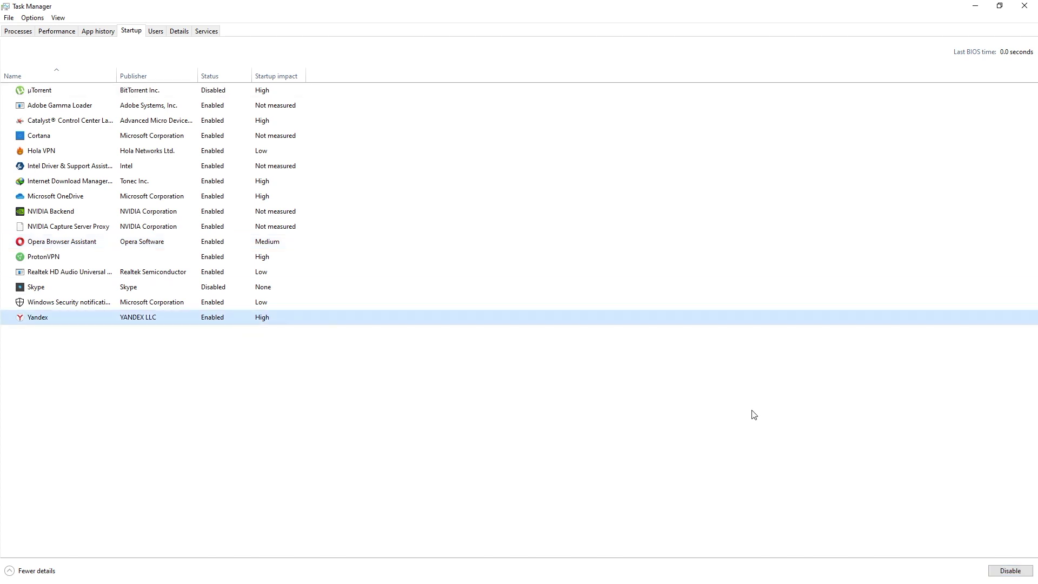
Disable Yandex from launching at startup
left_click(1001, 571)
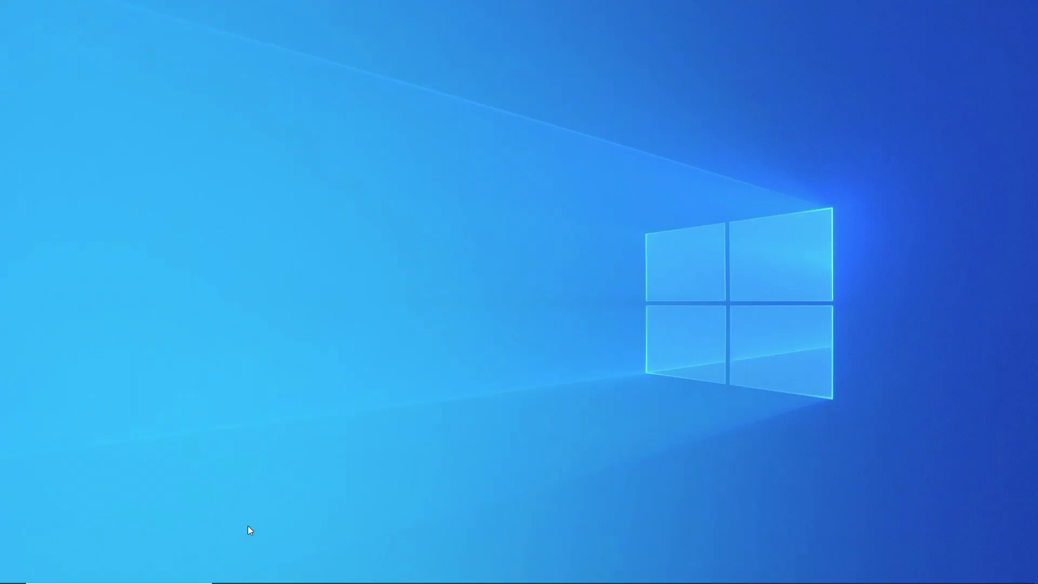
Go to Settings > System > Power & sleep, where screen and sleep are set to Never
mouse_move(1, 577)
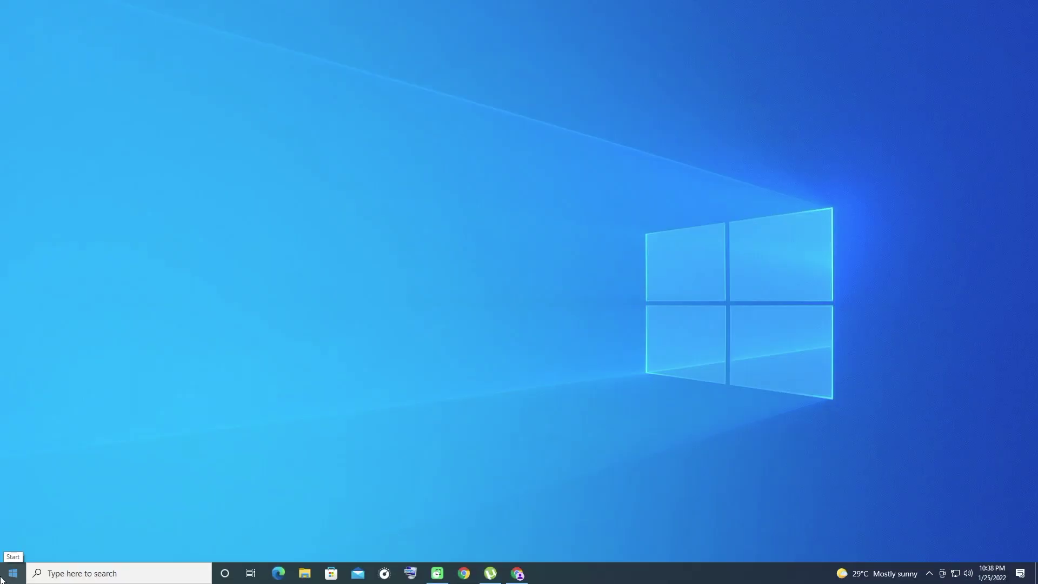
left_click(1, 578)
mouse_move(15, 529)
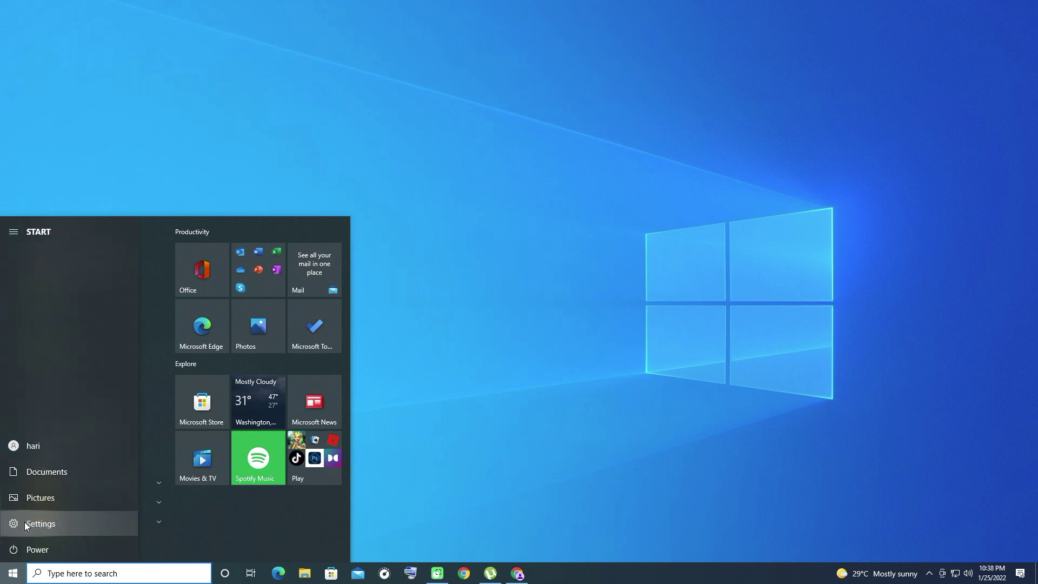
left_click(24, 521)
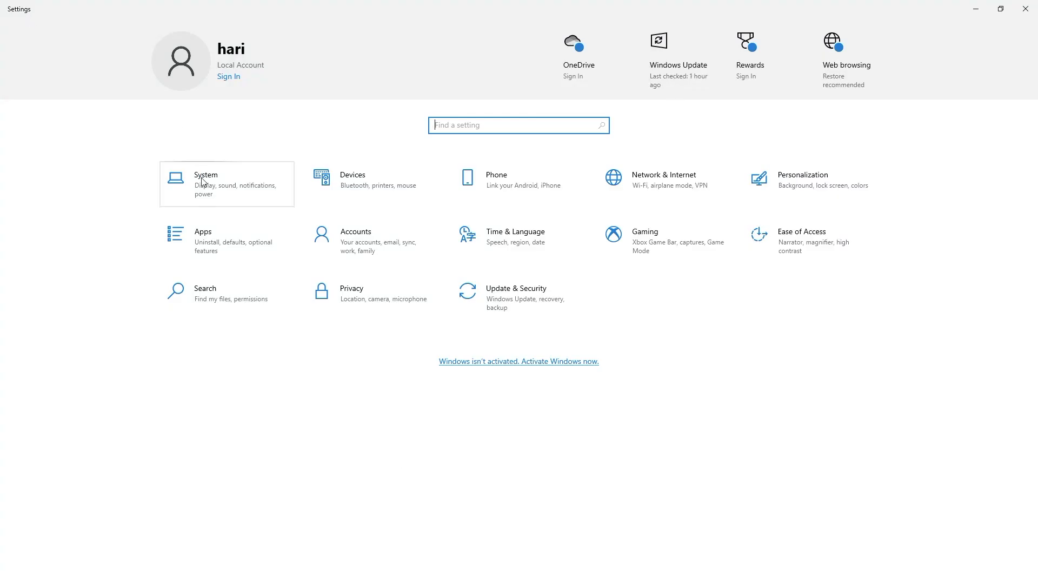
left_click(211, 194)
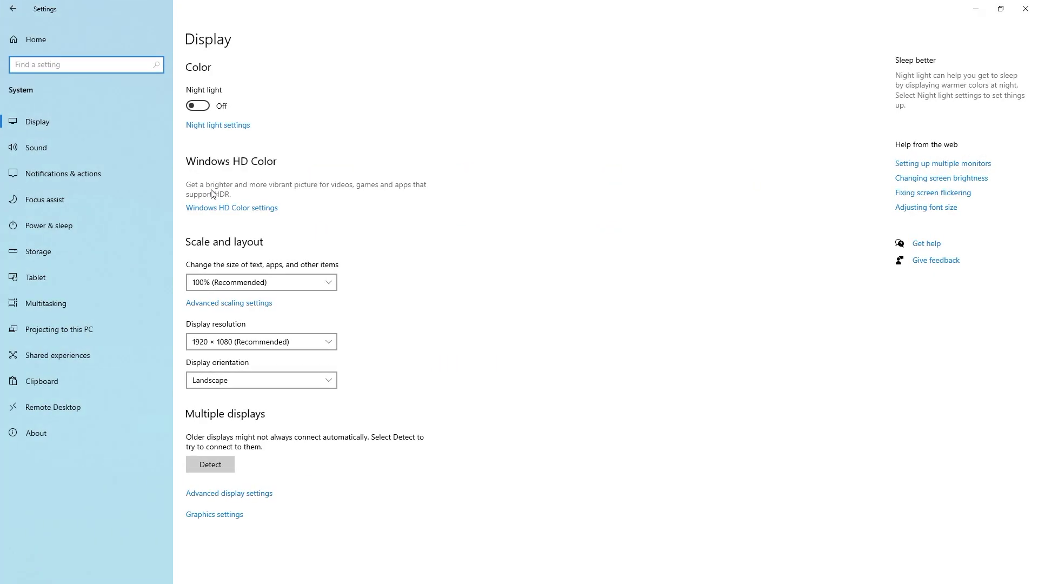
left_click(45, 232)
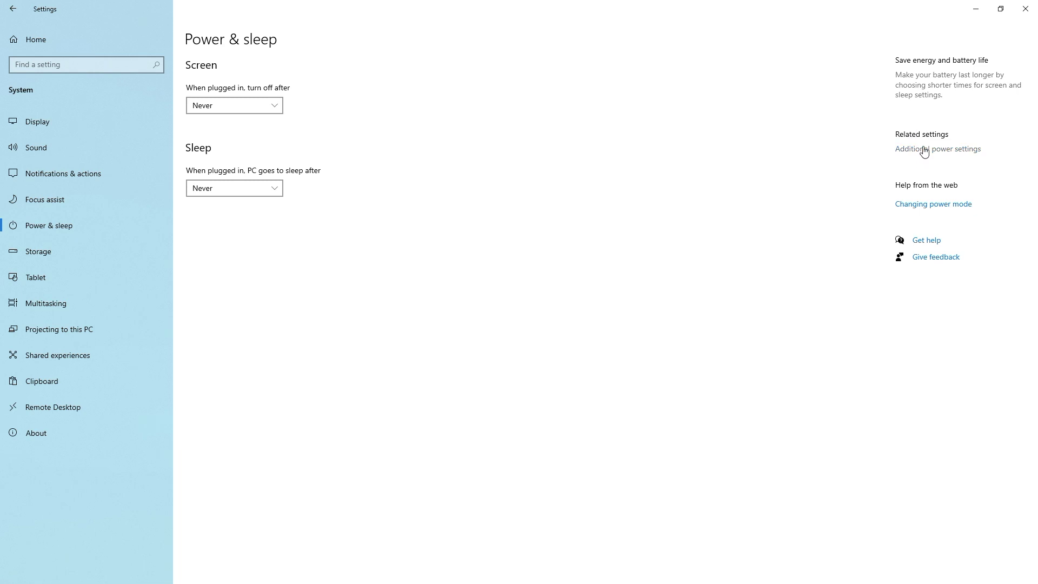
Unlock the power button shutdown settings and uncheck Turn on fast startup
left_click(923, 151)
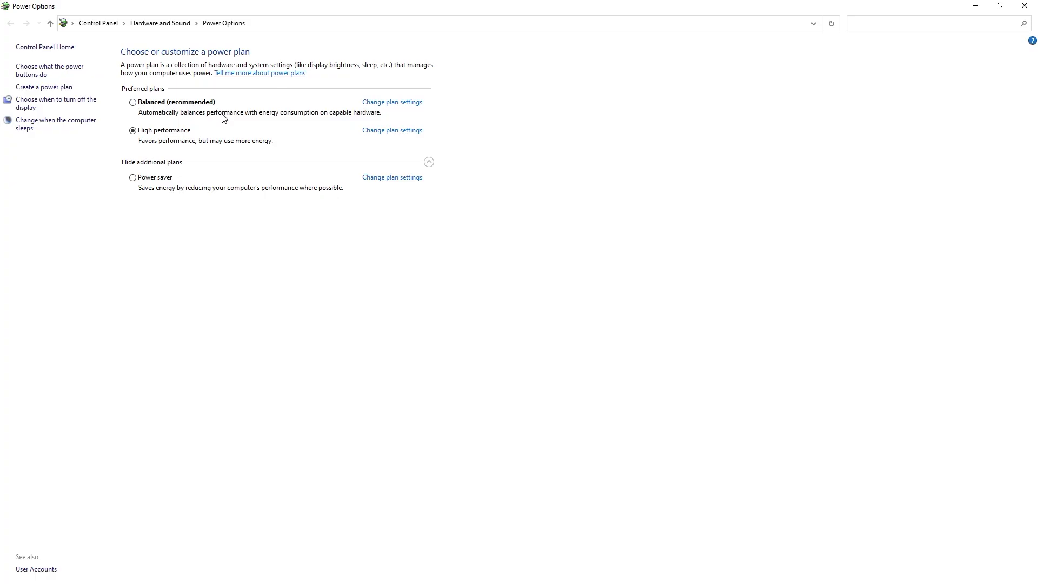
left_click(48, 70)
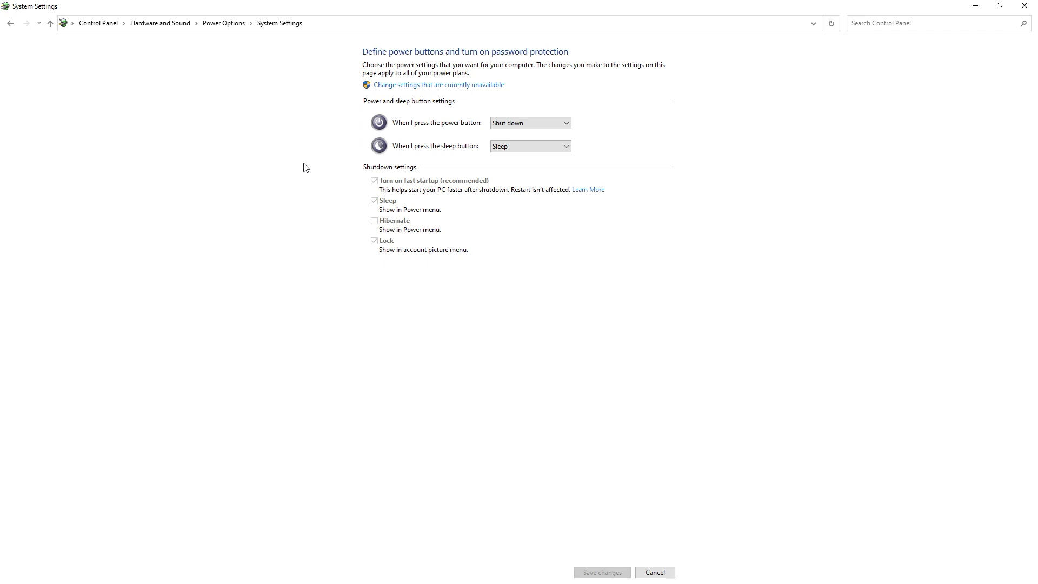
left_click(476, 85)
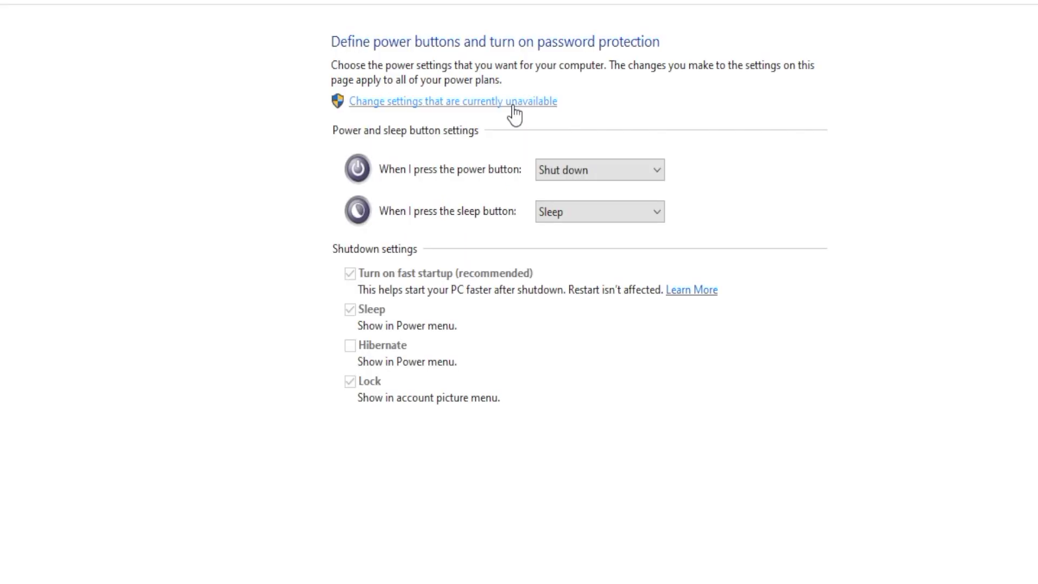
left_click(512, 106)
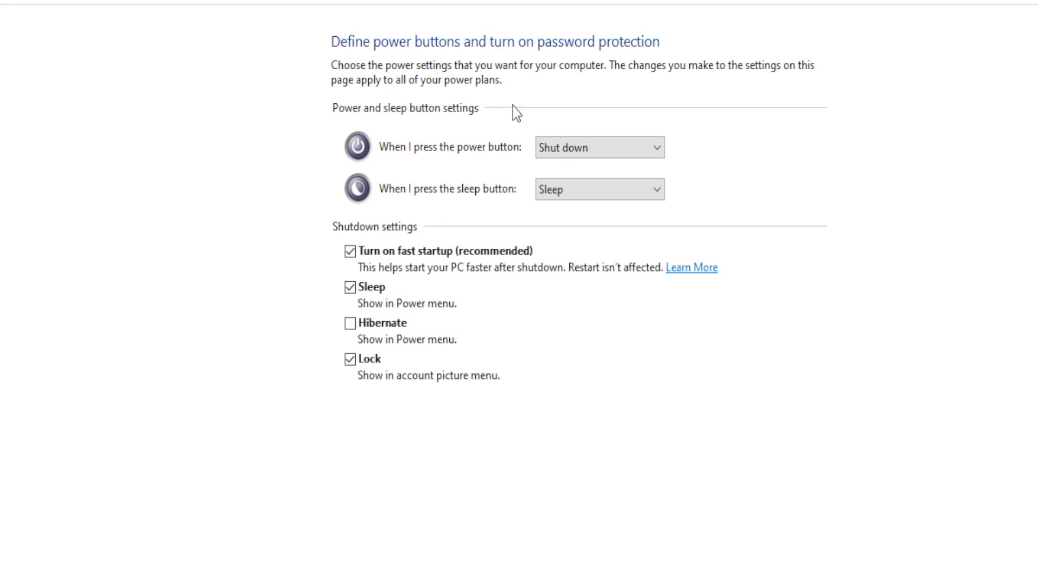
left_click(351, 254)
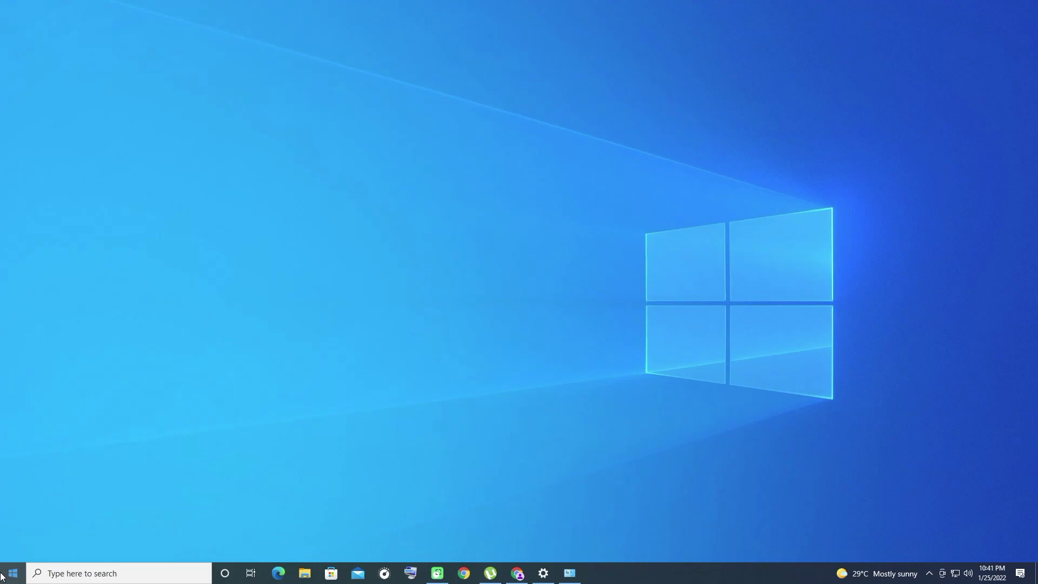
Open Windows PowerShell (Admin) and enter powercfg /hibernate on
right_click(12, 574)
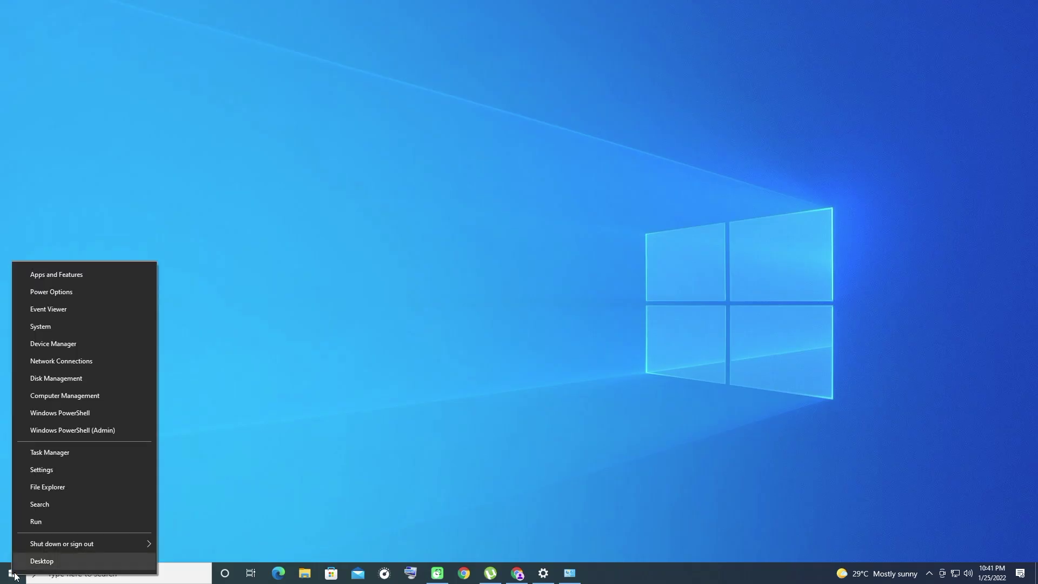
left_click(85, 431)
type("pow")
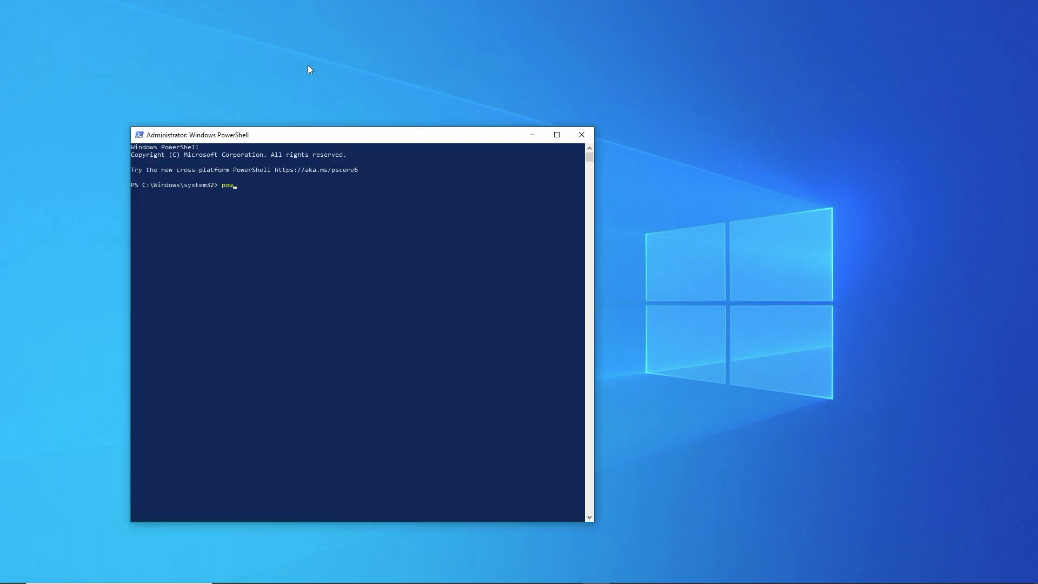
type("erc")
type("fg /hib")
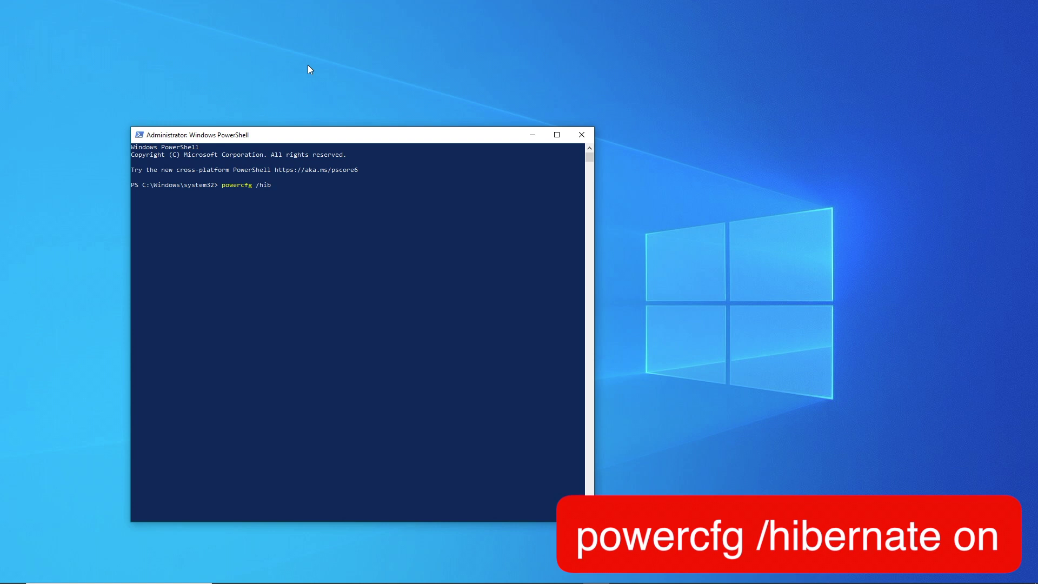
type("er")
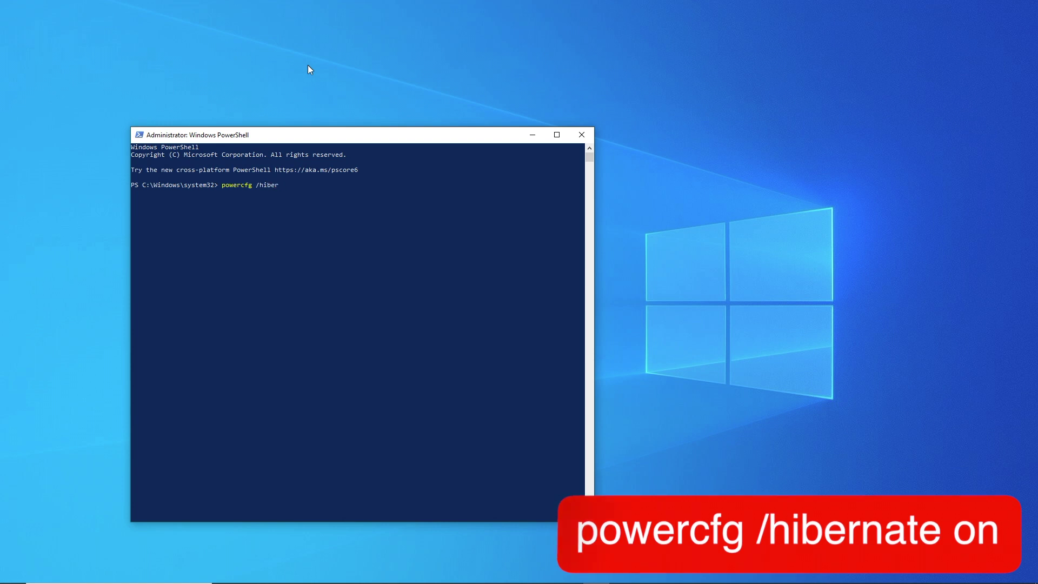
type("nate")
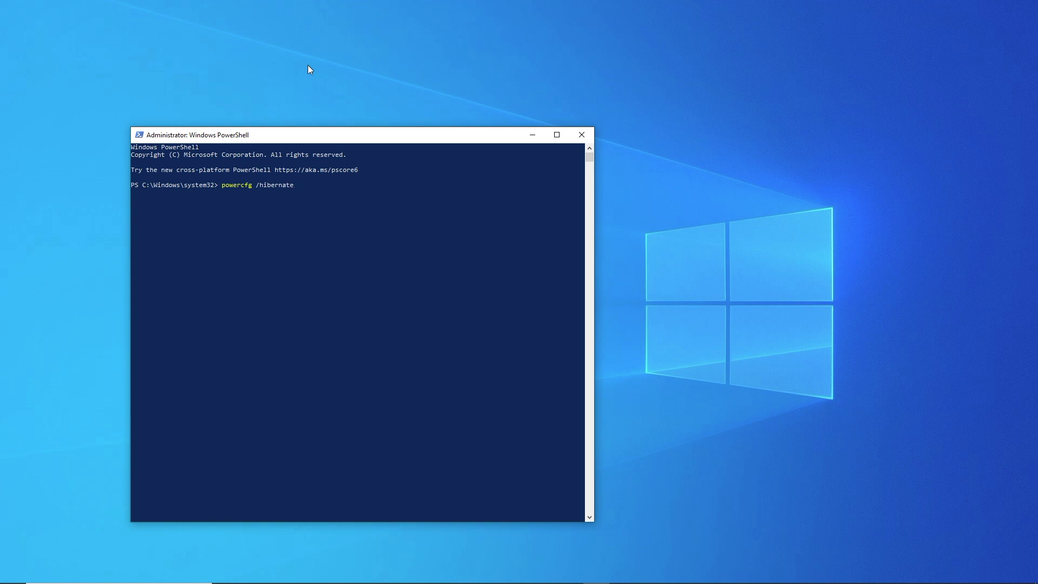
type(" on")
Run the hibernate command, then search 'windows features' and open Turn Windows features on or off
key("Return")
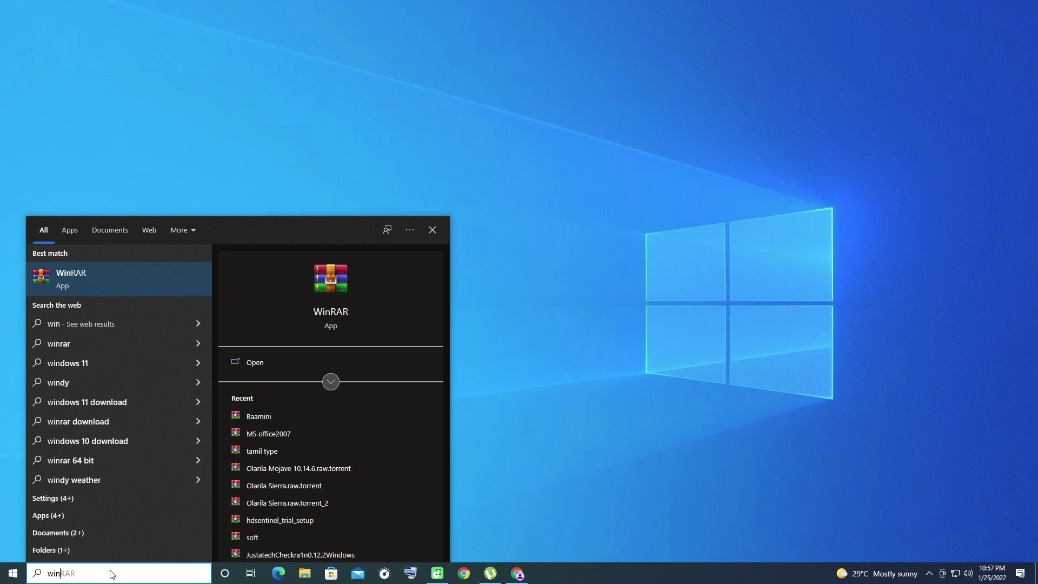
type("dows")
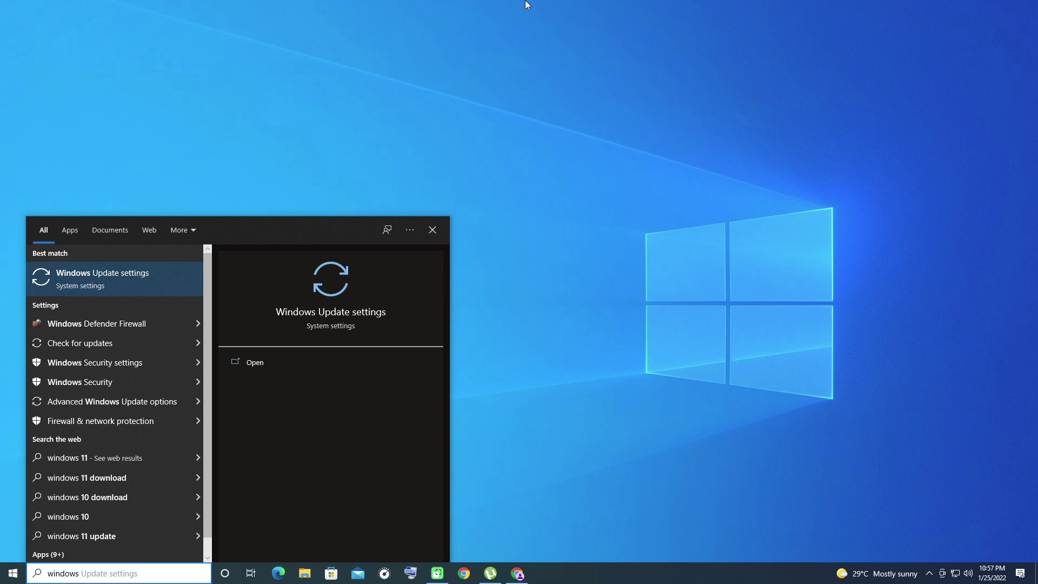
type("fe")
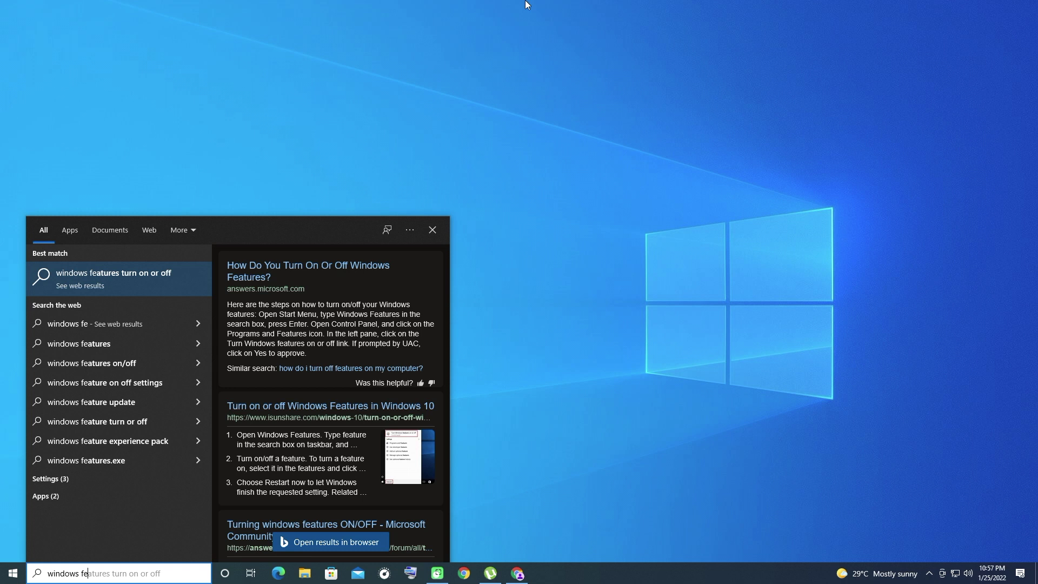
type("at")
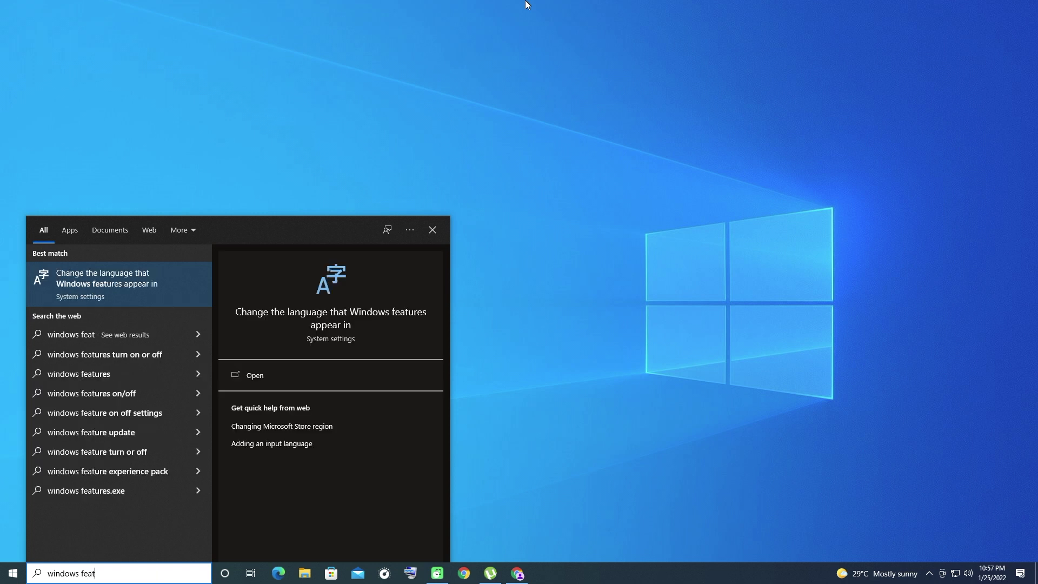
type("u")
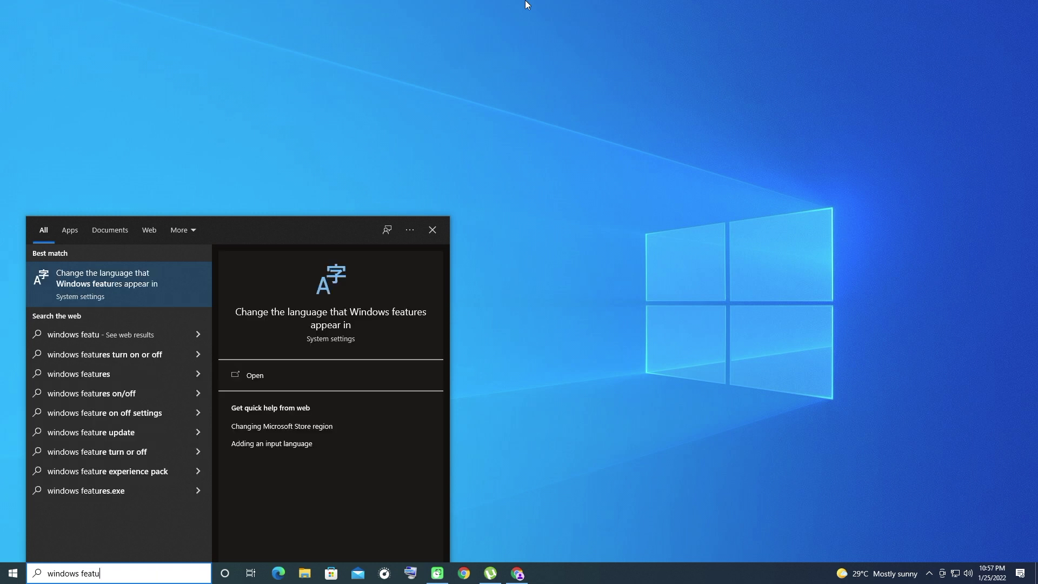
type("res")
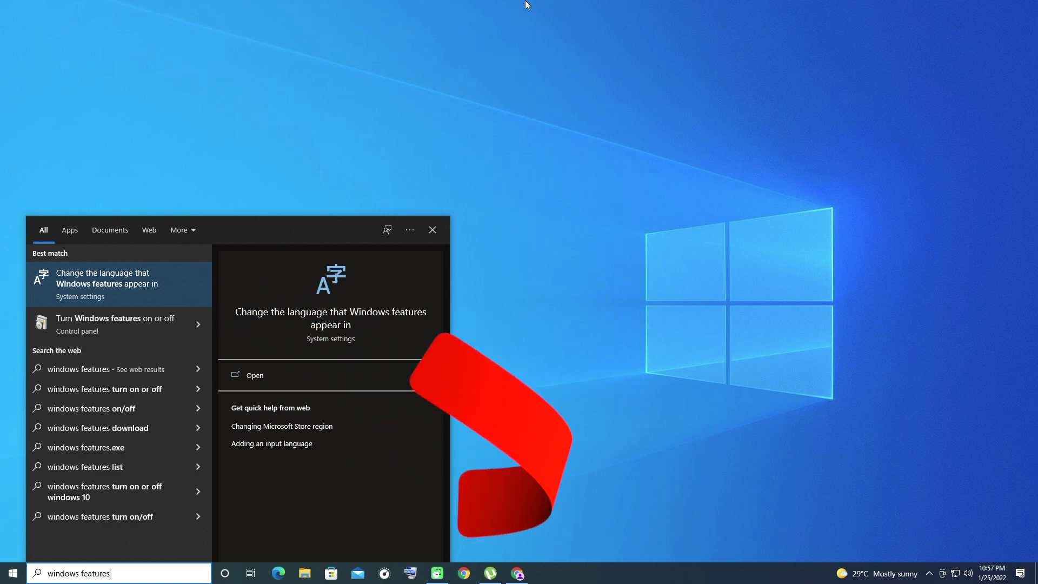
left_click(129, 329)
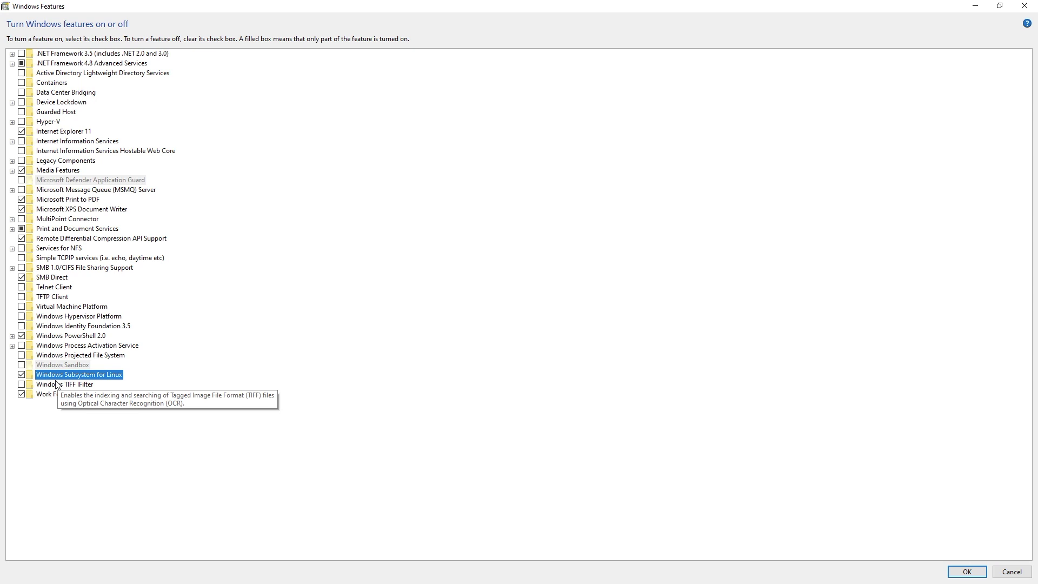
Uncheck Windows Subsystem for Linux in Windows Features
left_click(21, 374)
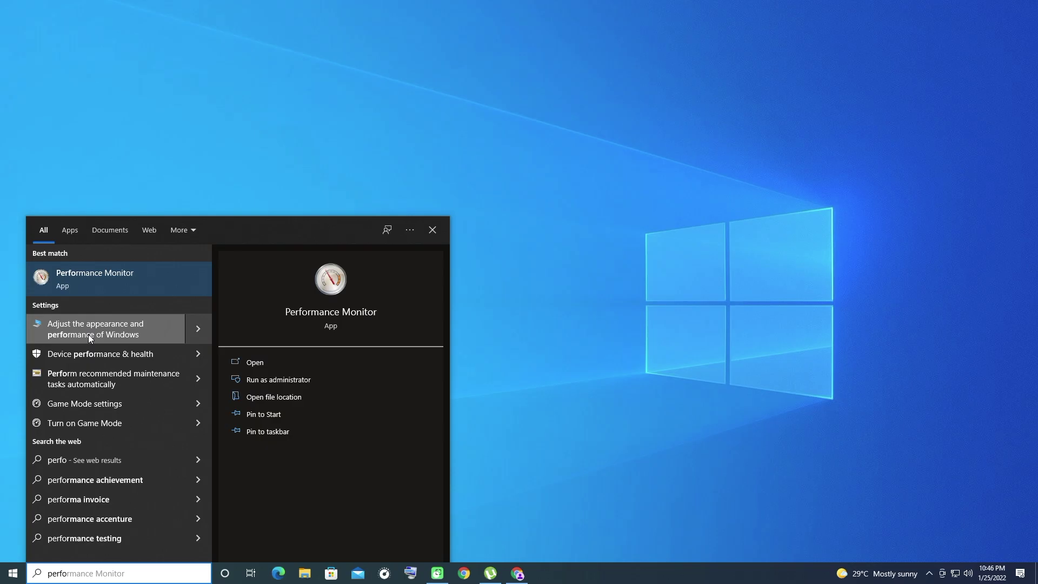
From Performance Options' Advanced tab, open the Virtual memory Change dialog
left_click(89, 334)
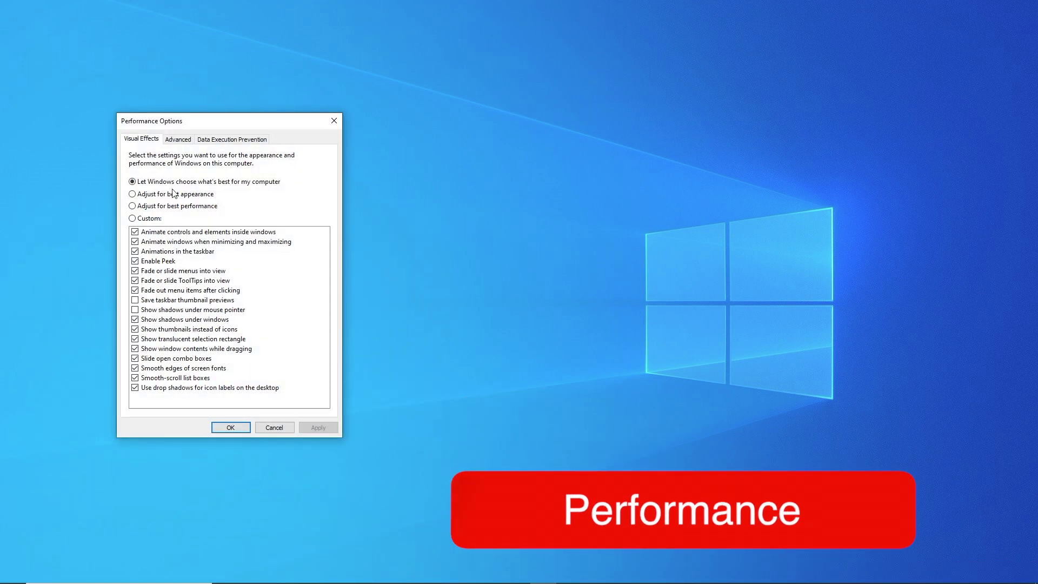
left_click_drag(194, 124, 452, 82)
left_click(439, 100)
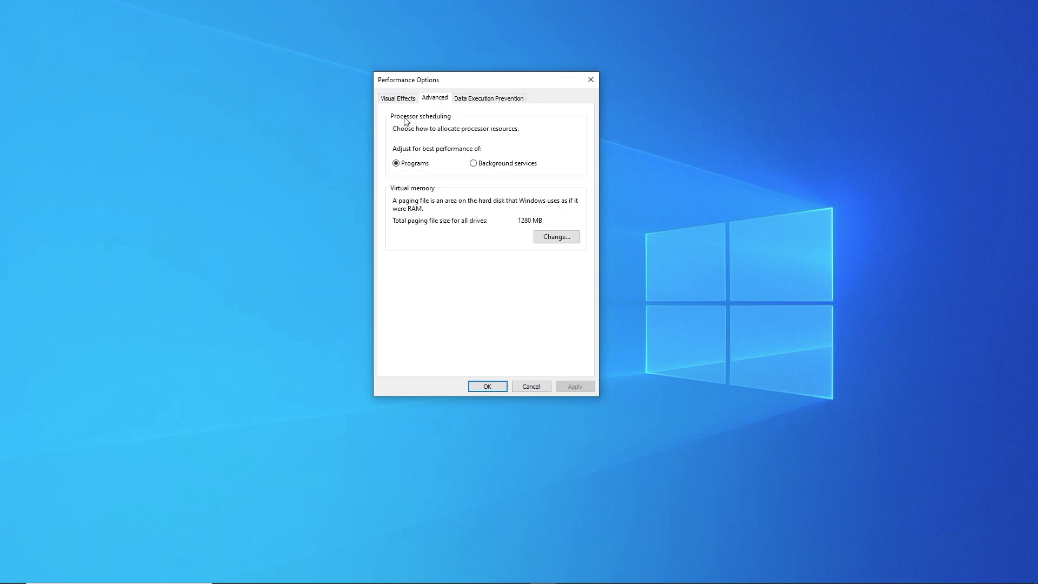
left_click(560, 238)
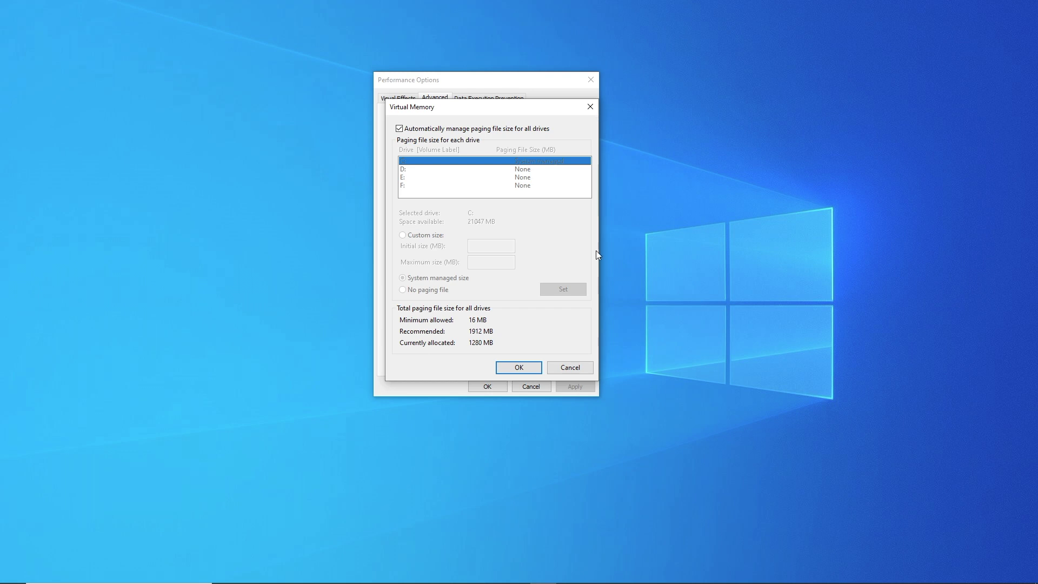
Give drive C: a custom paging file of 3000 MB initial and 4968 MB maximum
left_click(400, 130)
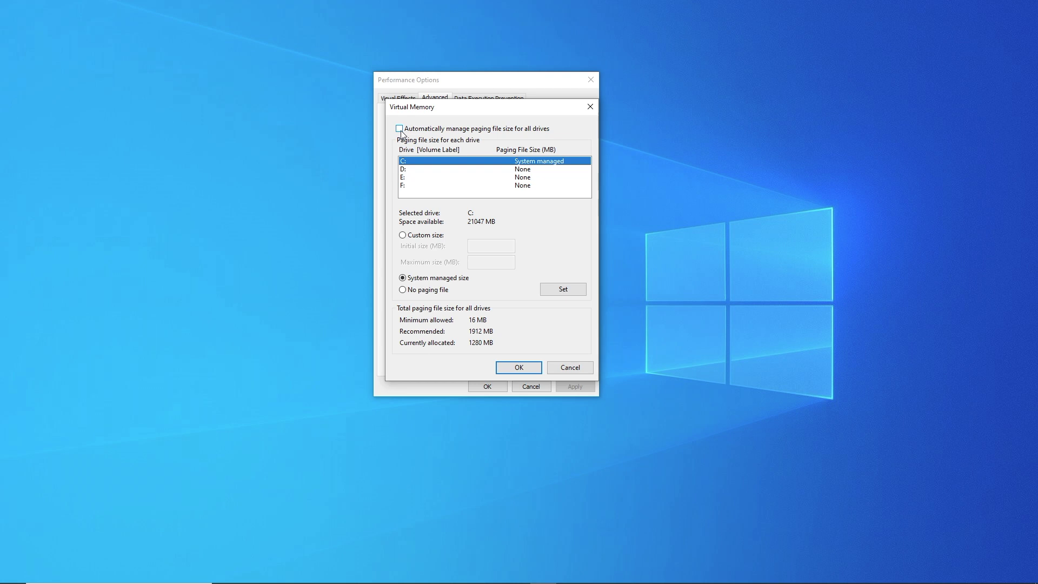
left_click(403, 236)
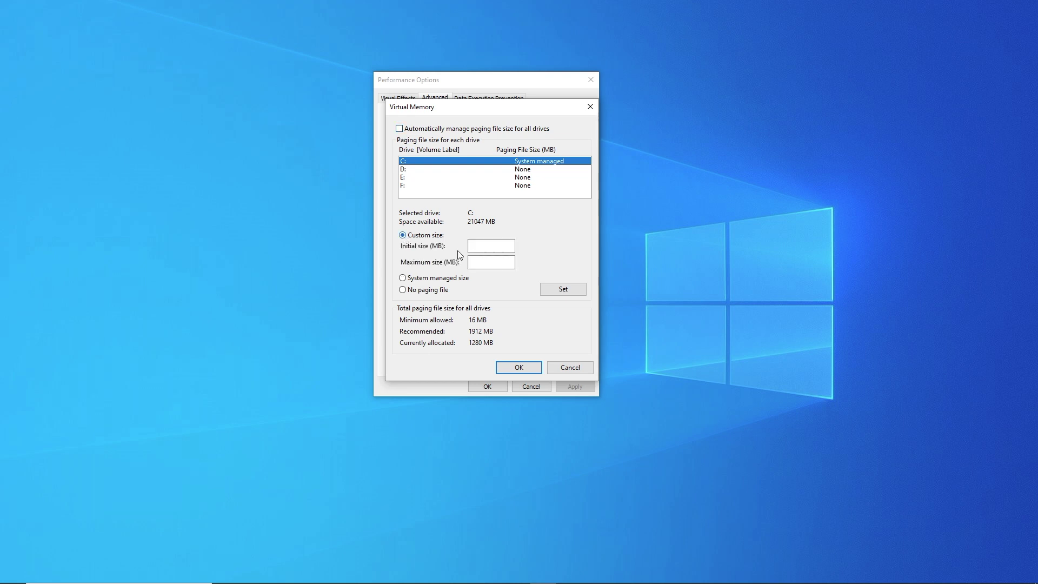
left_click(489, 247)
type("300")
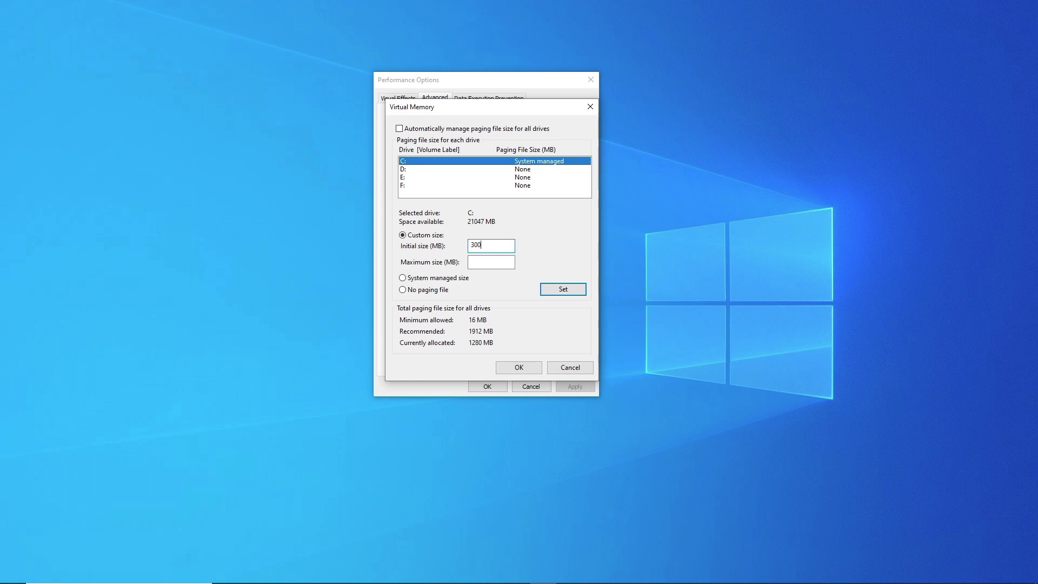
type("0")
left_click(481, 264)
type("4968")
left_click(559, 289)
Confirm the virtual memory change, then download DriverEasy_Setup.exe from the Driver Easy website
left_click(527, 368)
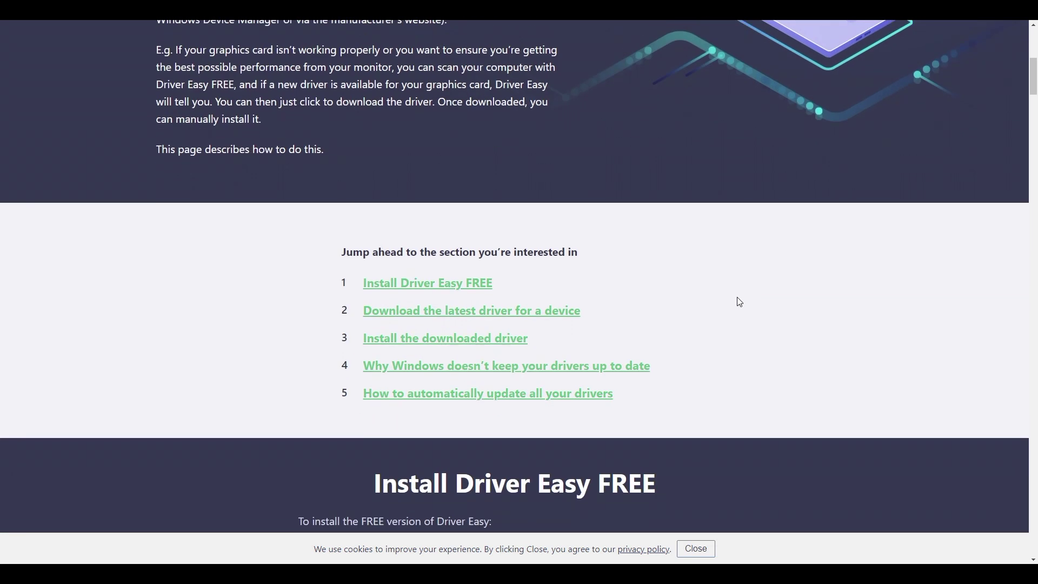
left_click(425, 285)
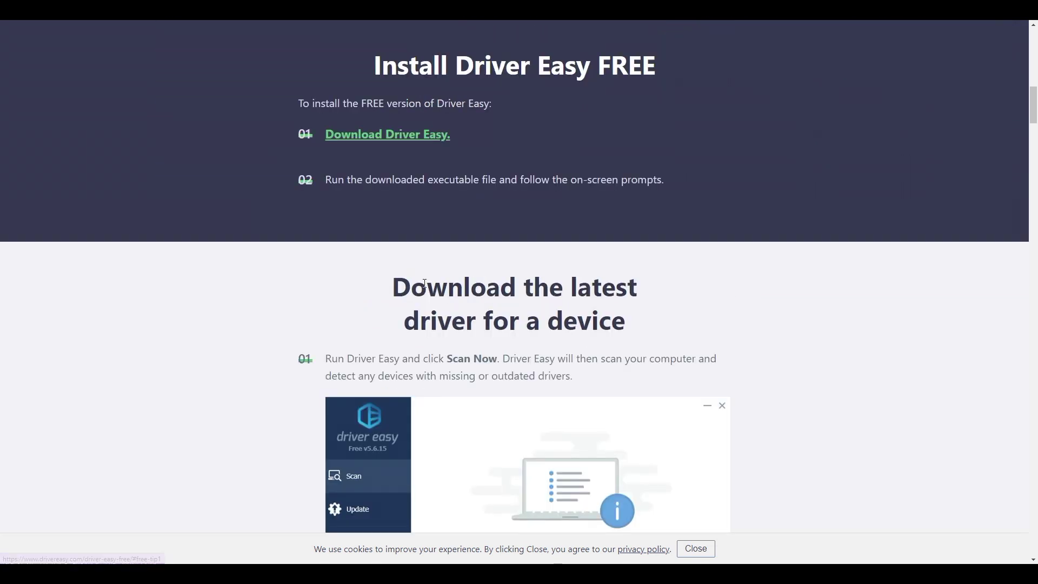
left_click(410, 140)
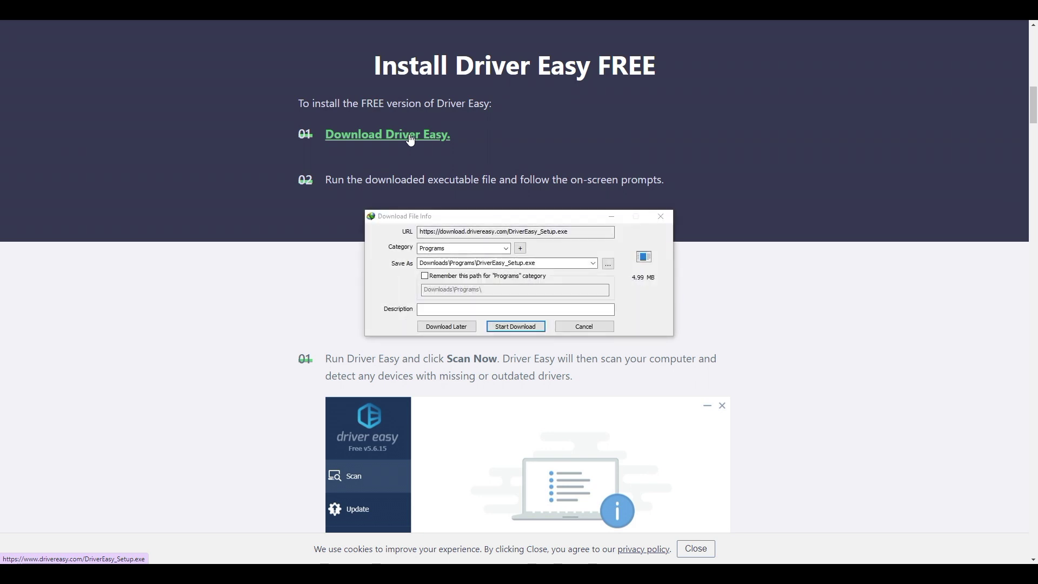
left_click(528, 327)
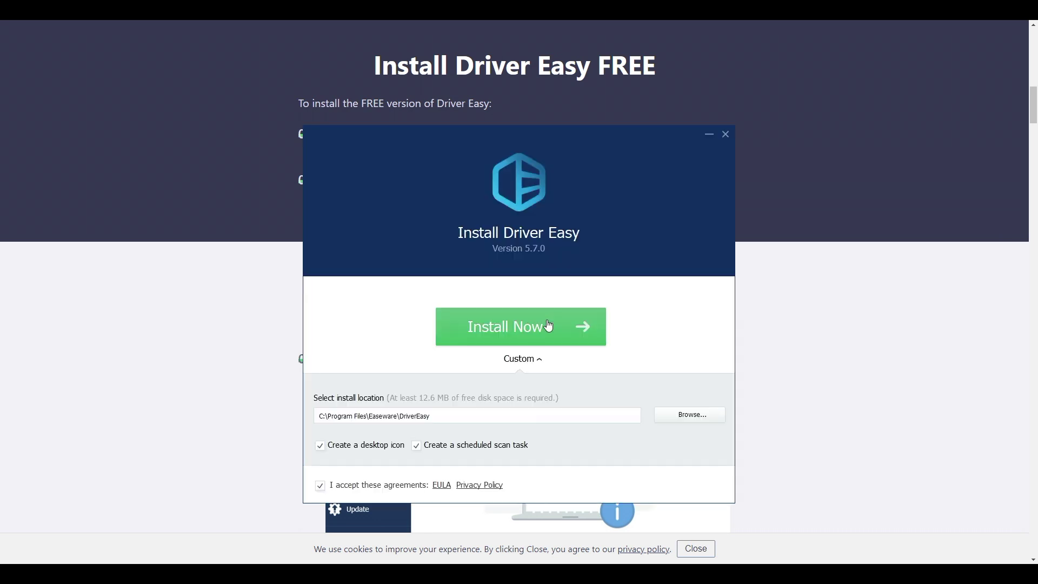
Install Driver Easy 5.7.0 and launch it once setup finishes
left_click(550, 324)
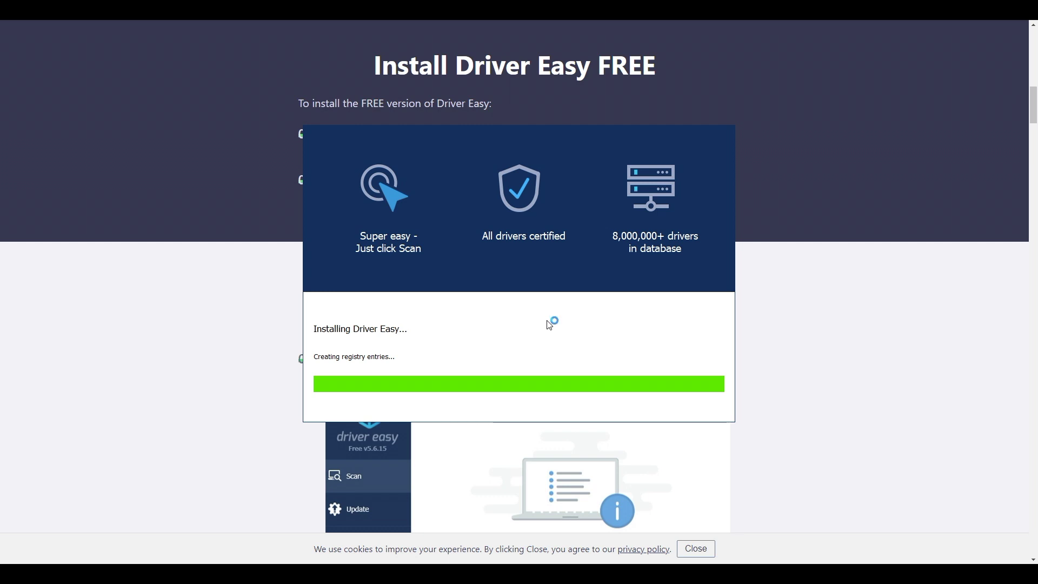
left_click(549, 327)
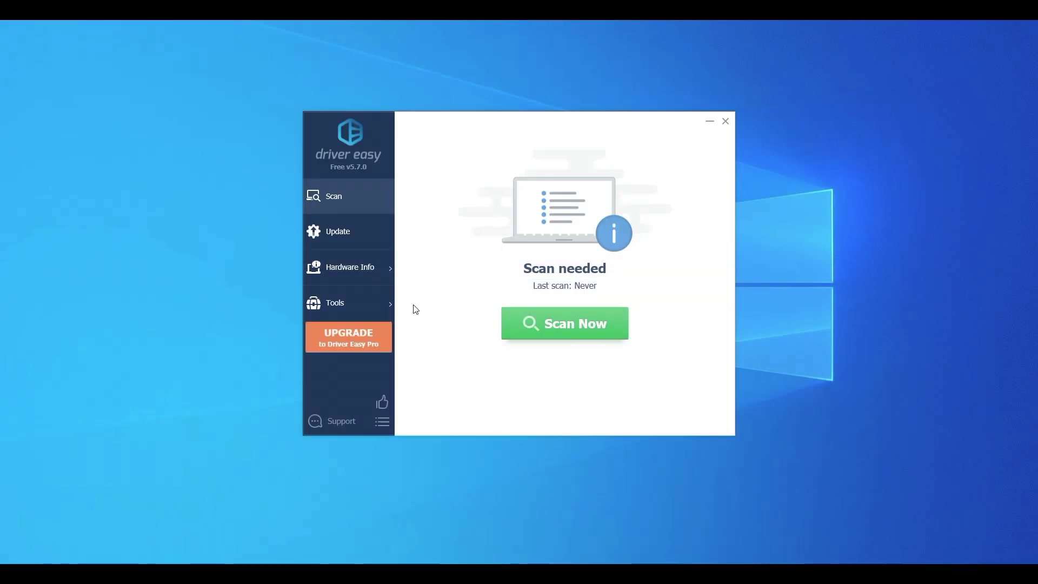
Scan for driver updates (39 found), then untick the outdated drivers group so 25 stay queued
left_click(357, 232)
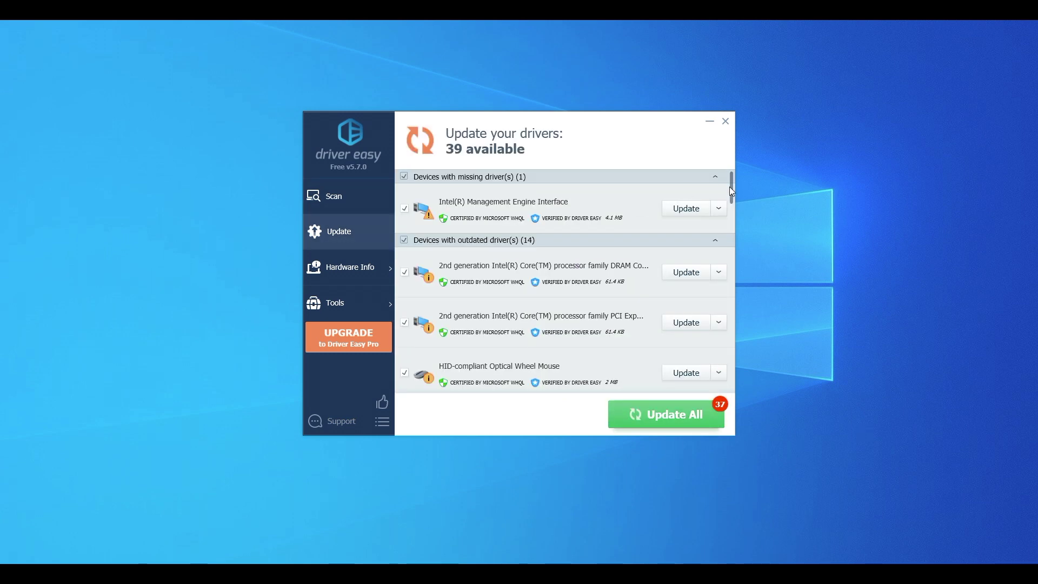
left_click_drag(732, 200, 719, 184)
left_click(404, 176)
left_click(404, 239)
scroll(474, 294, "down", 1)
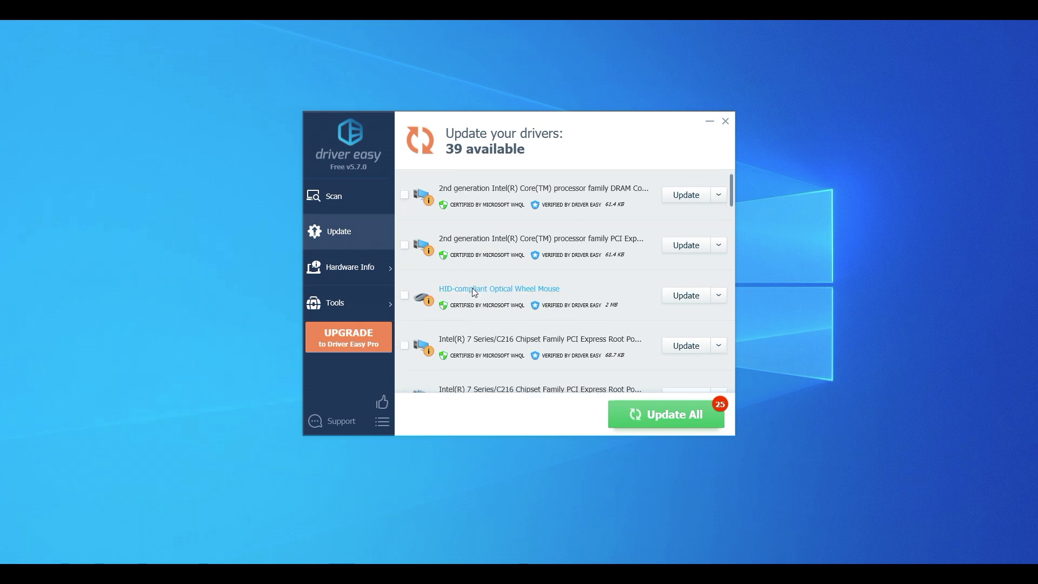
scroll(473, 292, "down", 4)
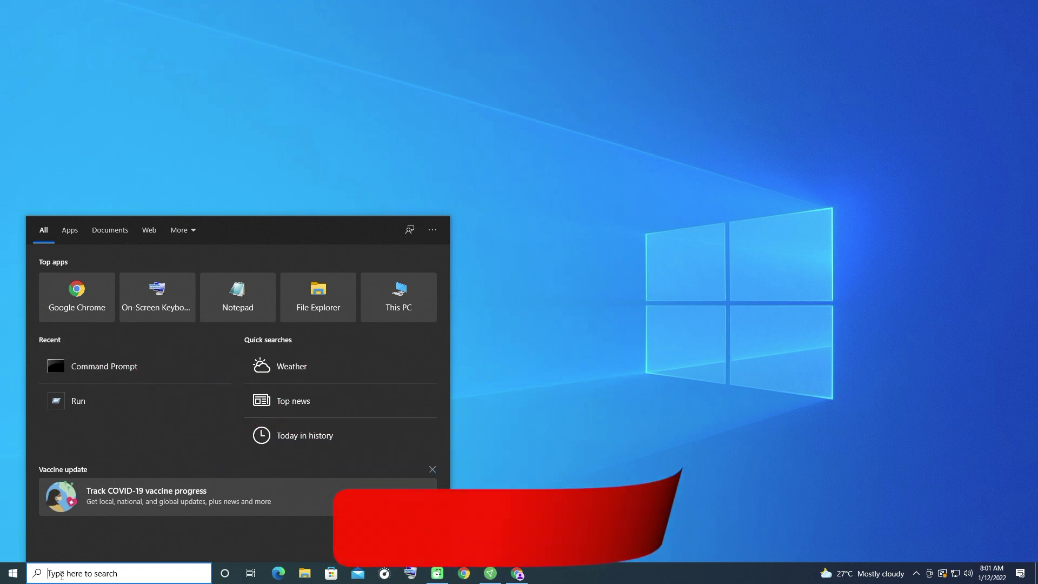
Open Services via services.msc, stop Windows Update, and open its Properties dialog
type("services.msc")
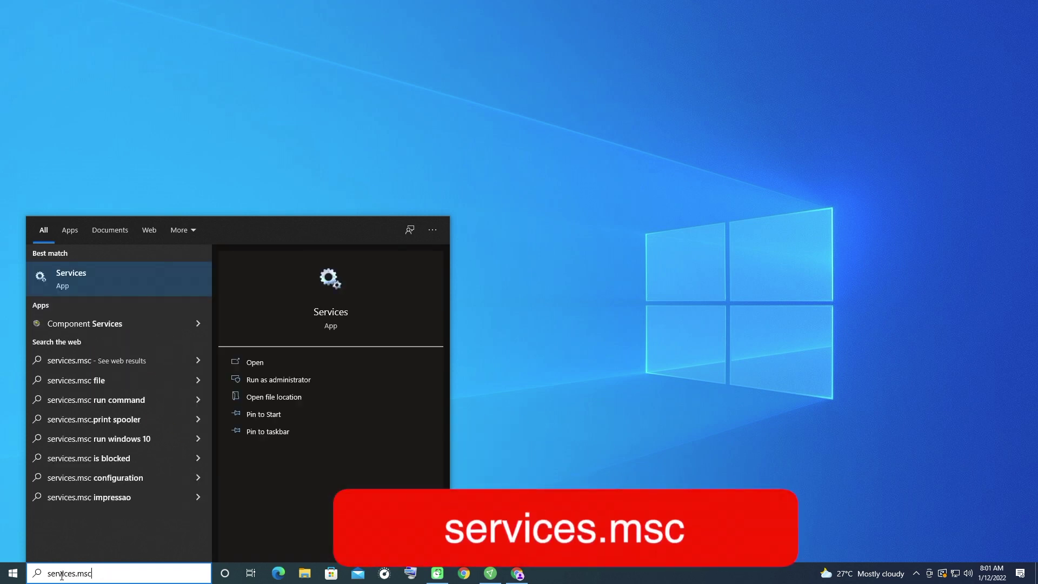
left_click(56, 274)
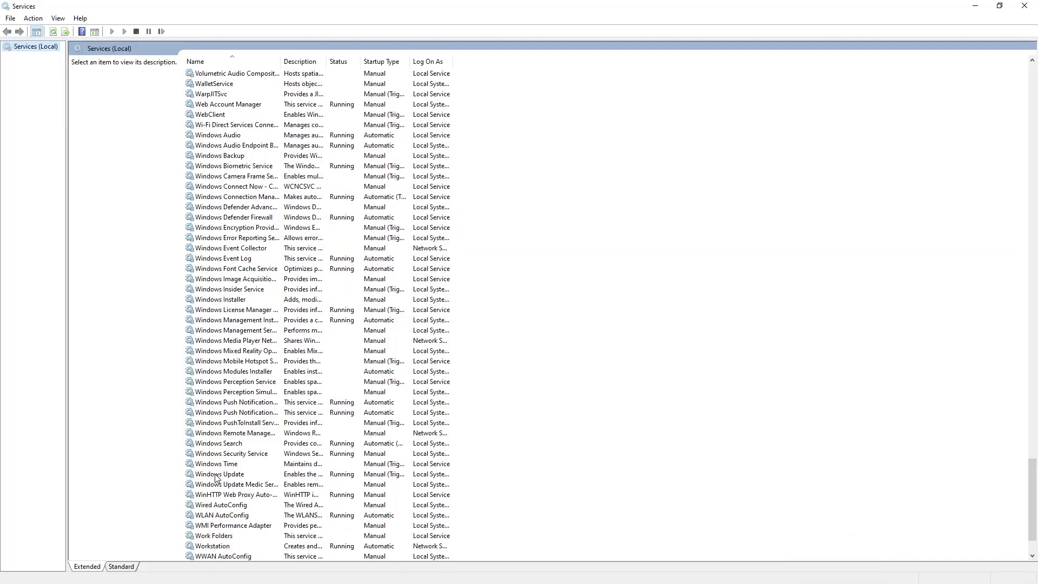
left_click(223, 414)
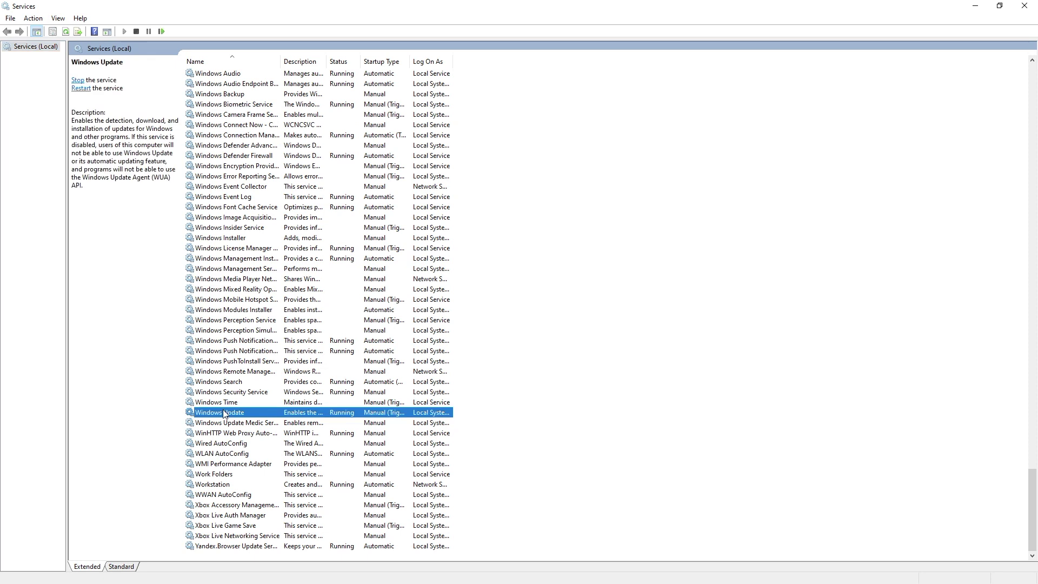
right_click(223, 414)
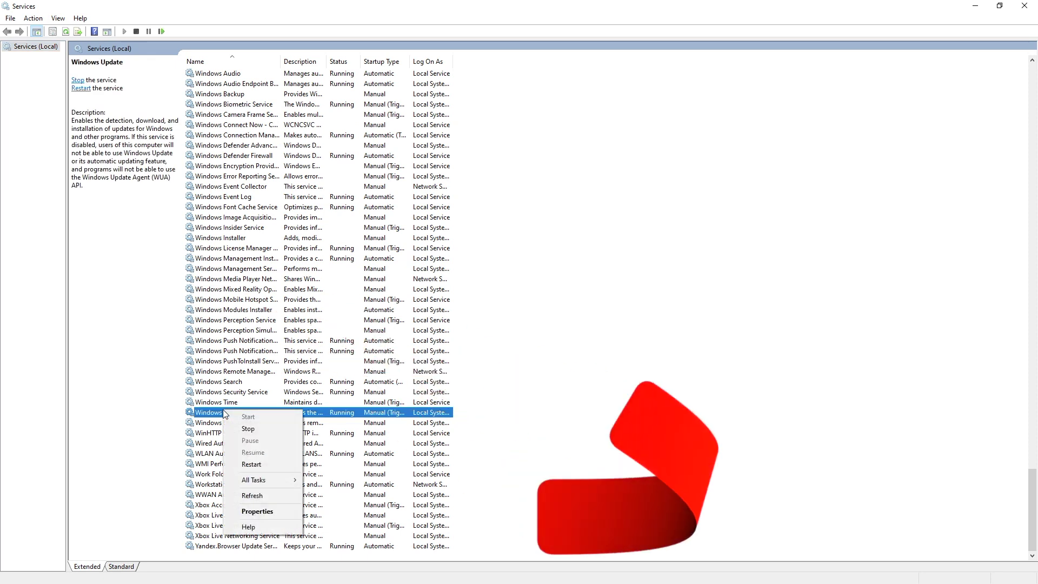
left_click(248, 428)
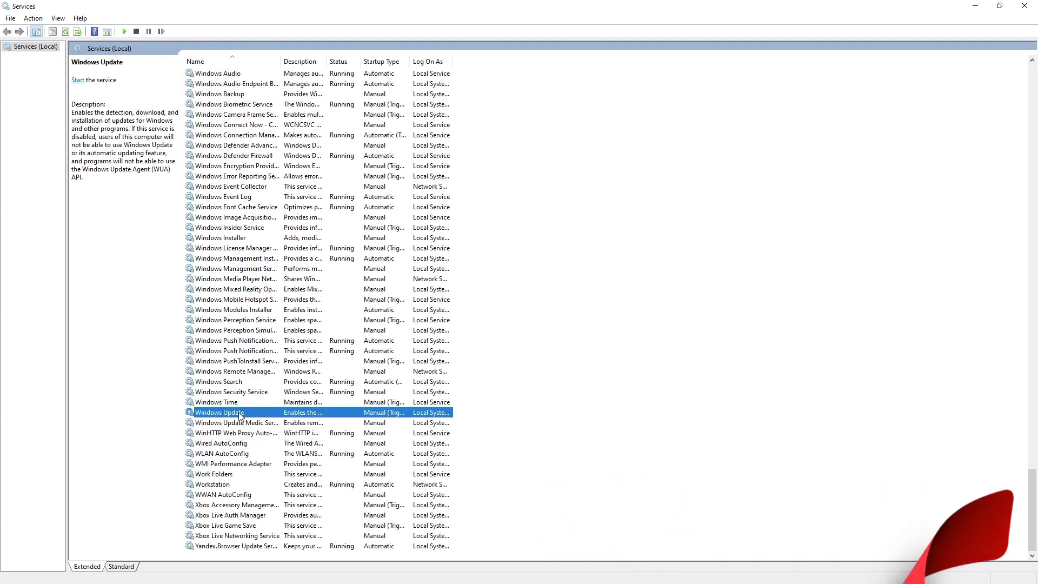
right_click(239, 414)
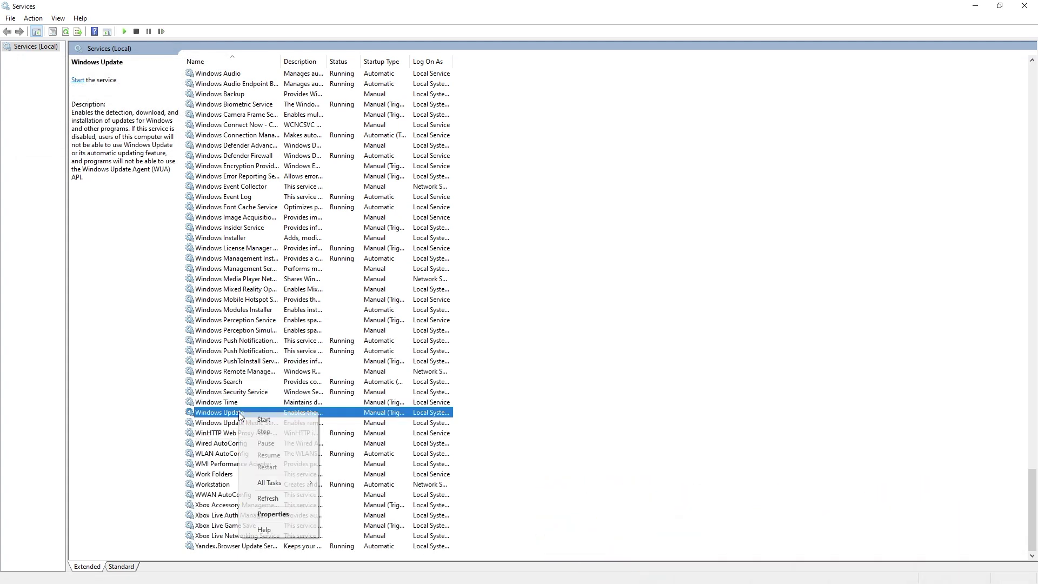
left_click(270, 515)
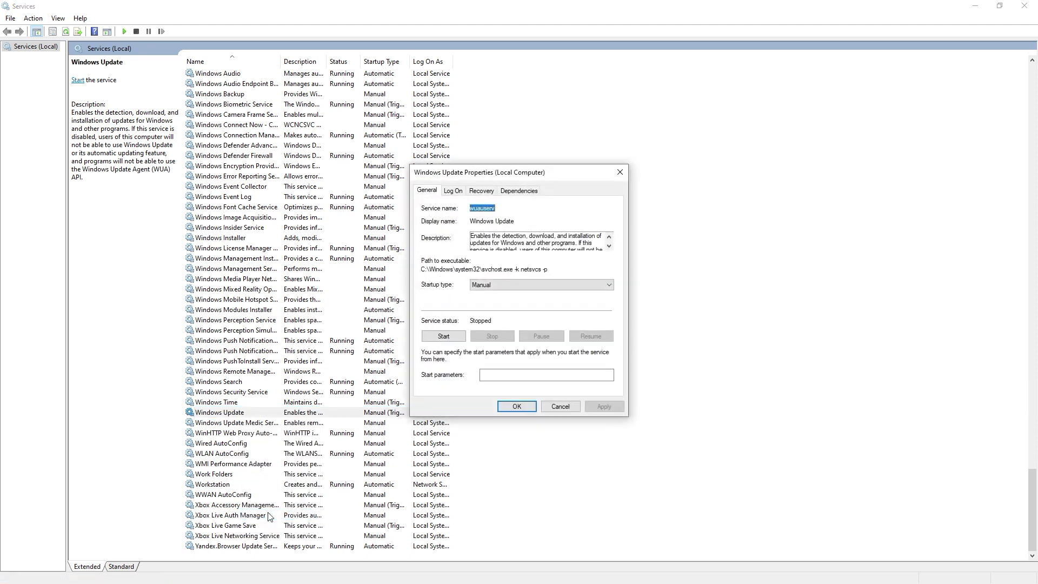
Change Windows Update's startup type from Manual to Disabled and apply it
left_click(507, 285)
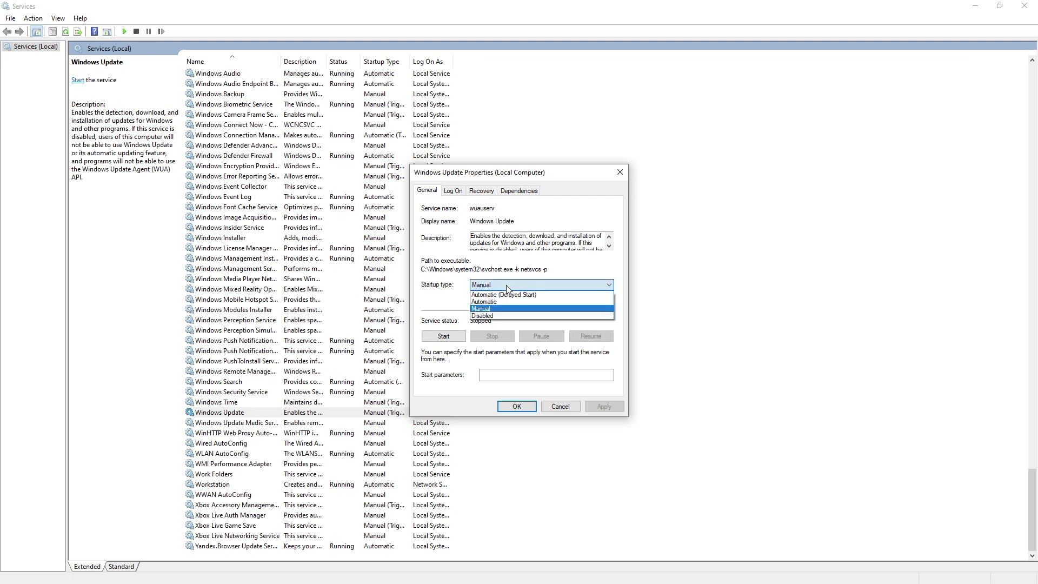
left_click(486, 316)
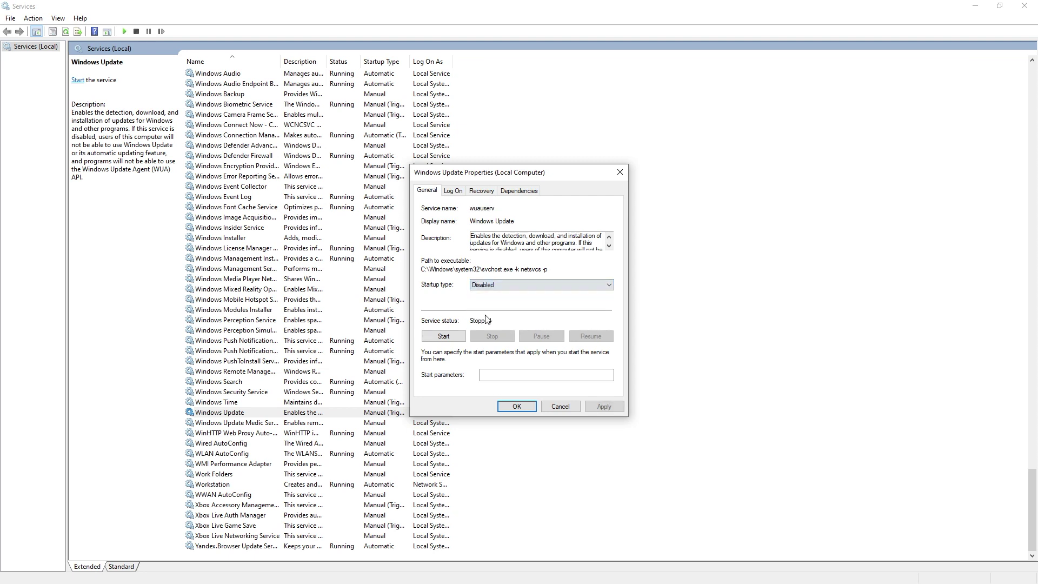
left_click(607, 406)
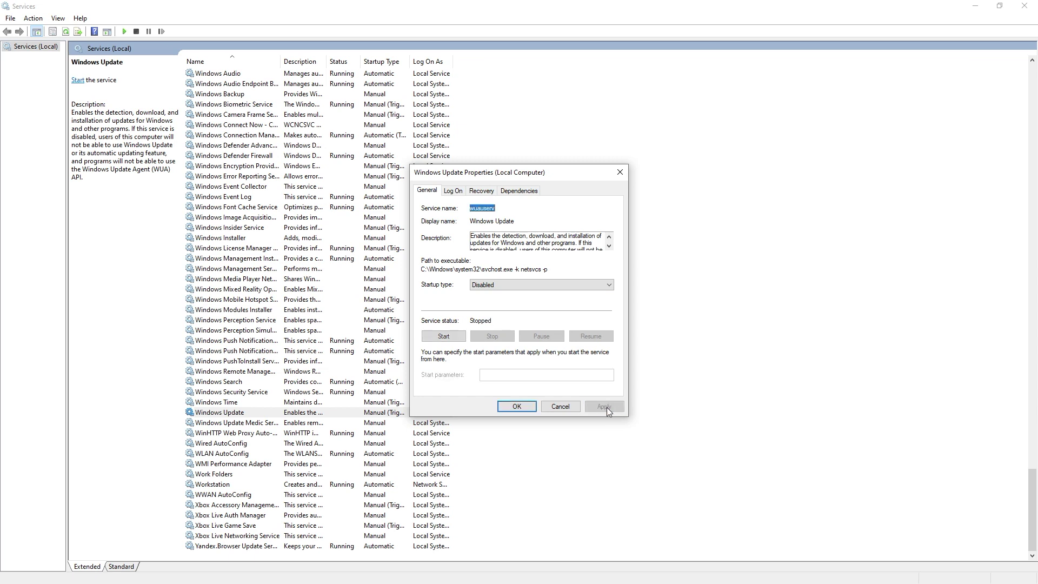
left_click(516, 407)
left_click(254, 414)
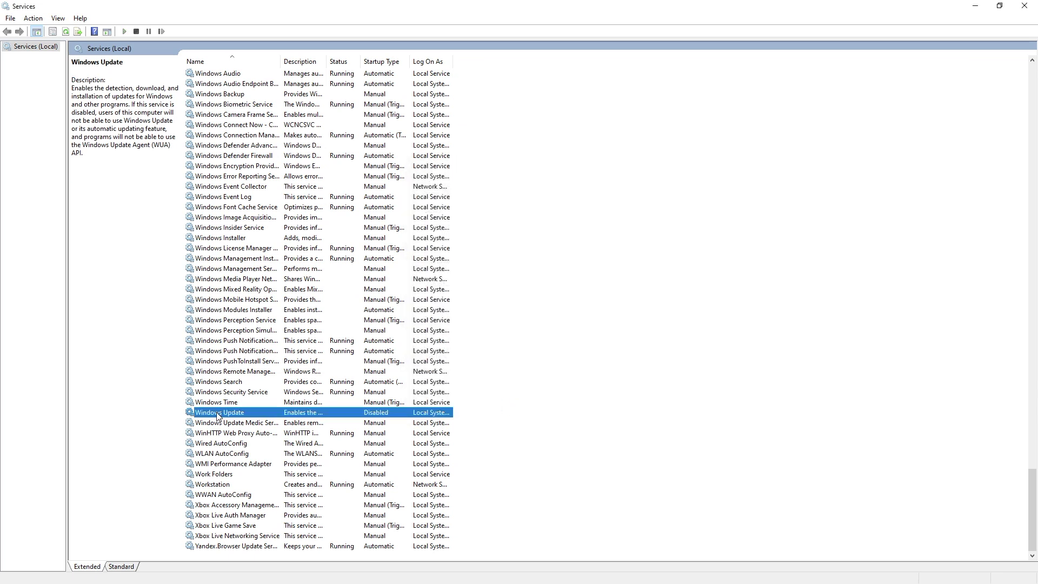